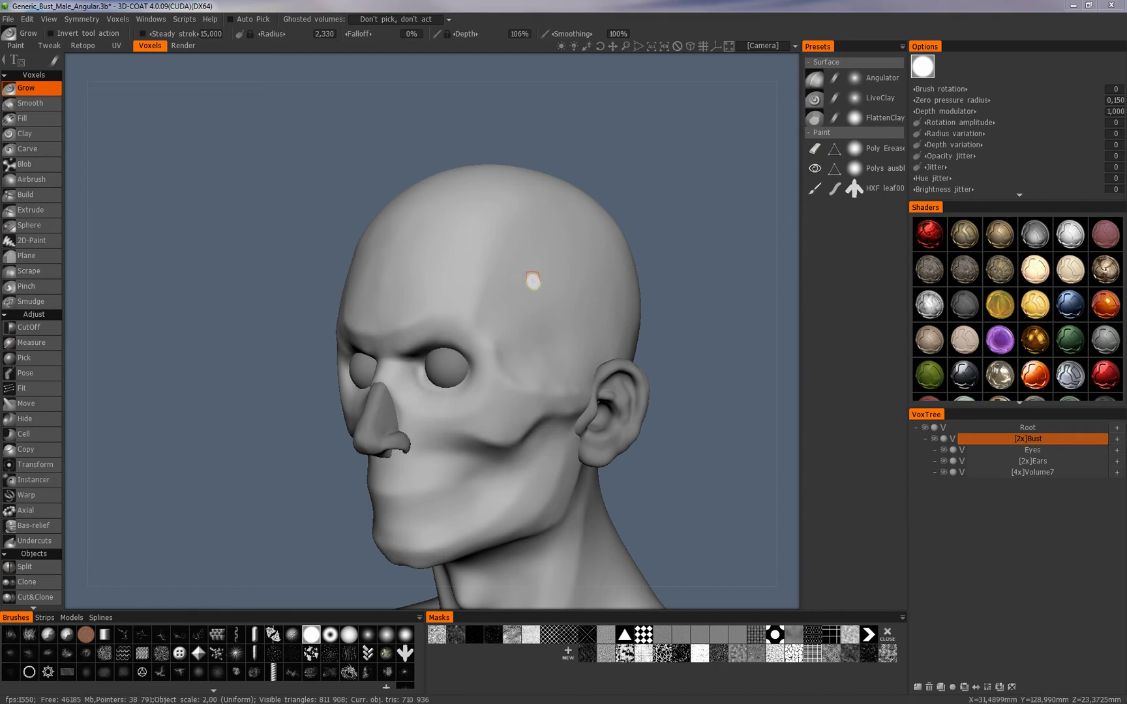
- Grow a single horn on the character's left side of the forehead with the Grow brush, symmetry off
{"action": "left_click_drag", "start_coordinate": [488, 249], "coordinate": [520, 261], "text": "alt"}
{"action": "left_click_drag", "start_coordinate": [457, 219], "coordinate": [470, 279], "text": "alt"}
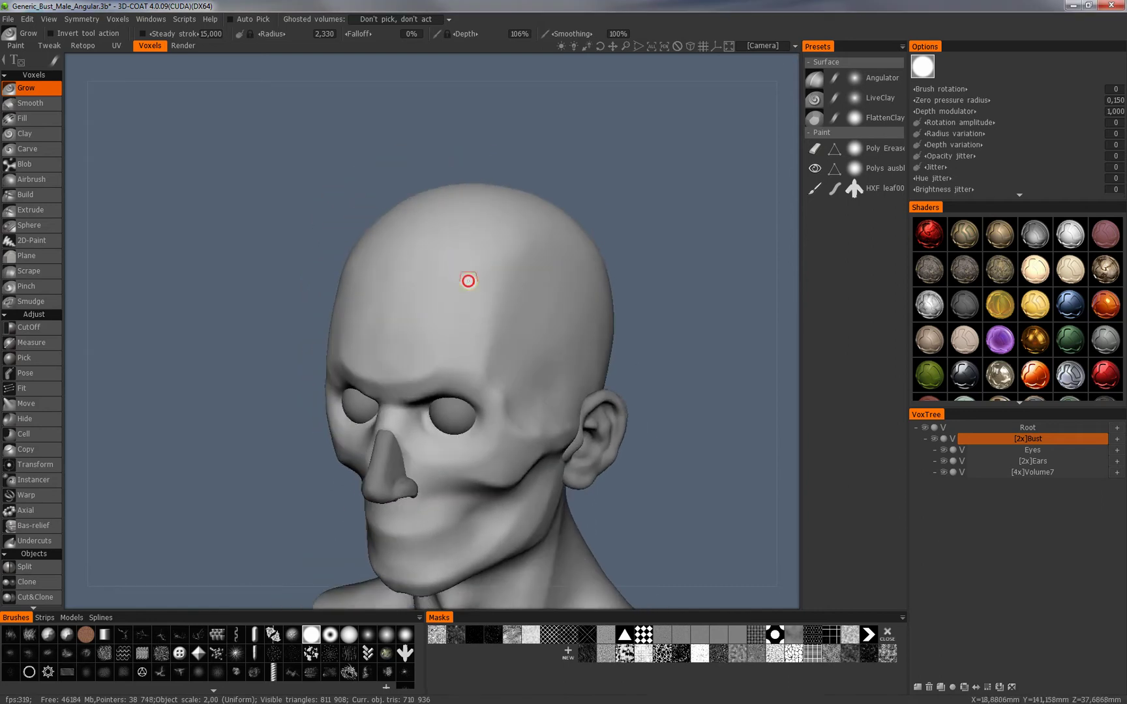
{"action": "left_click", "coordinate": [471, 281]}
{"action": "left_click_drag", "start_coordinate": [471, 312], "coordinate": [383, 279], "text": "alt"}
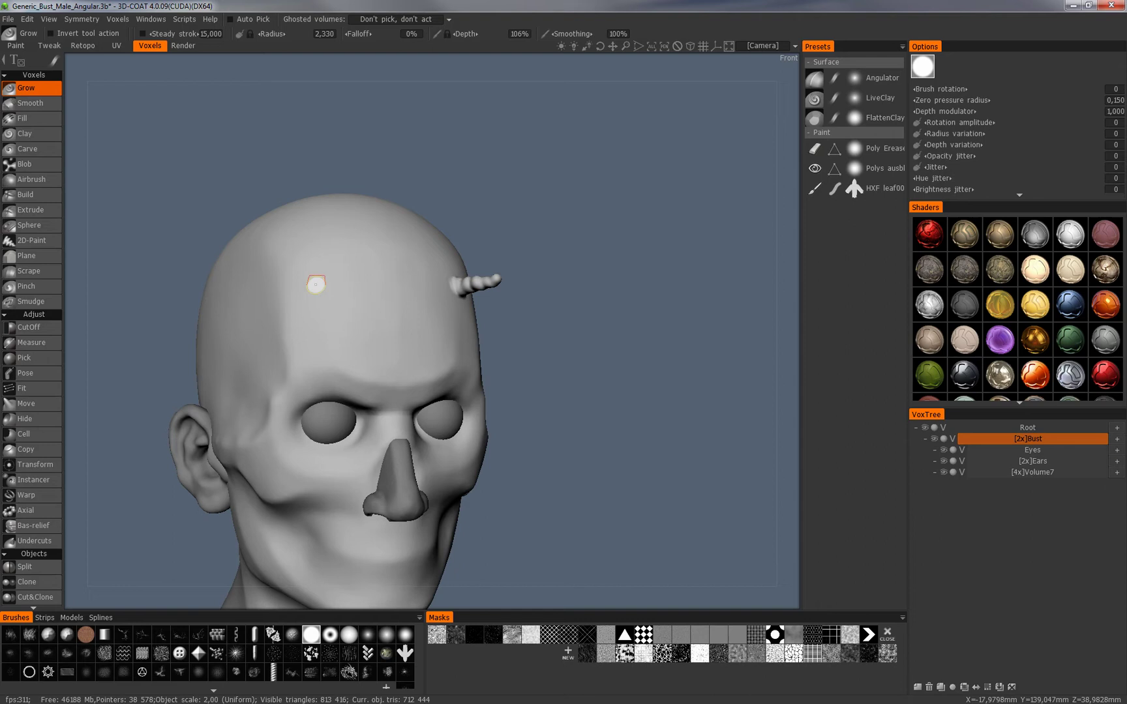
{"action": "left_click_drag", "start_coordinate": [334, 312], "coordinate": [442, 272], "text": "alt"}
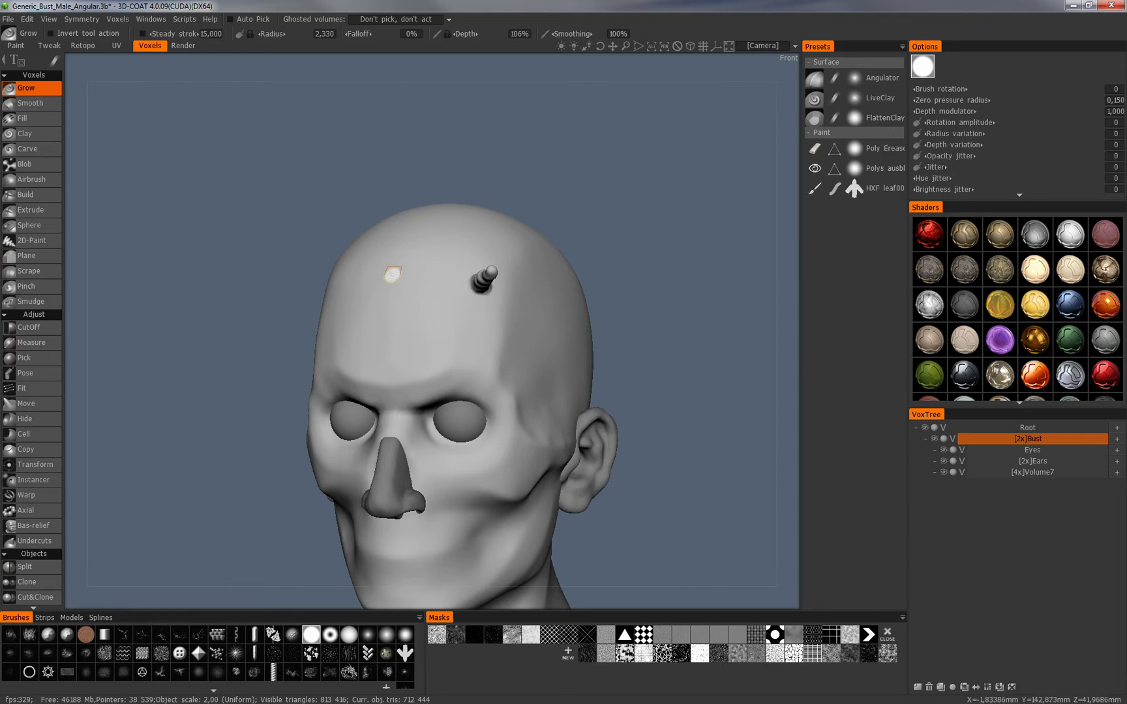
- Turn on symmetry across the X axis for the bust
{"action": "left_click", "coordinate": [44, 18]}
{"action": "left_click", "coordinate": [47, 20]}
{"action": "left_click", "coordinate": [48, 20]}
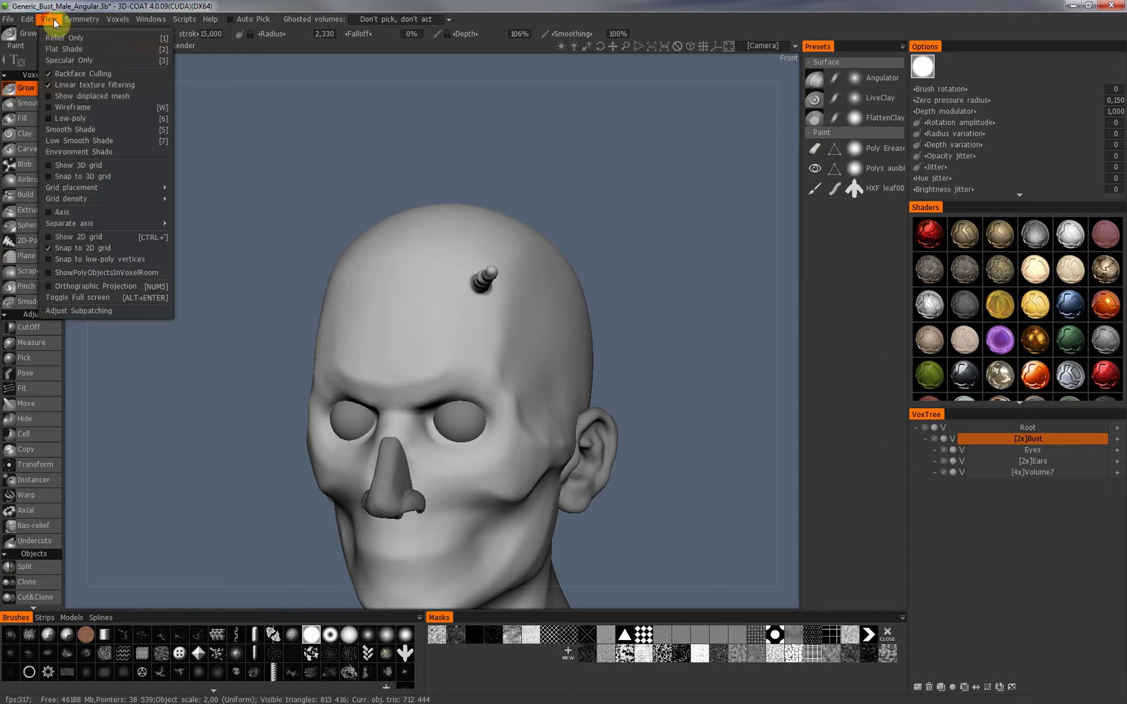
{"action": "mouse_move", "coordinate": [73, 22]}
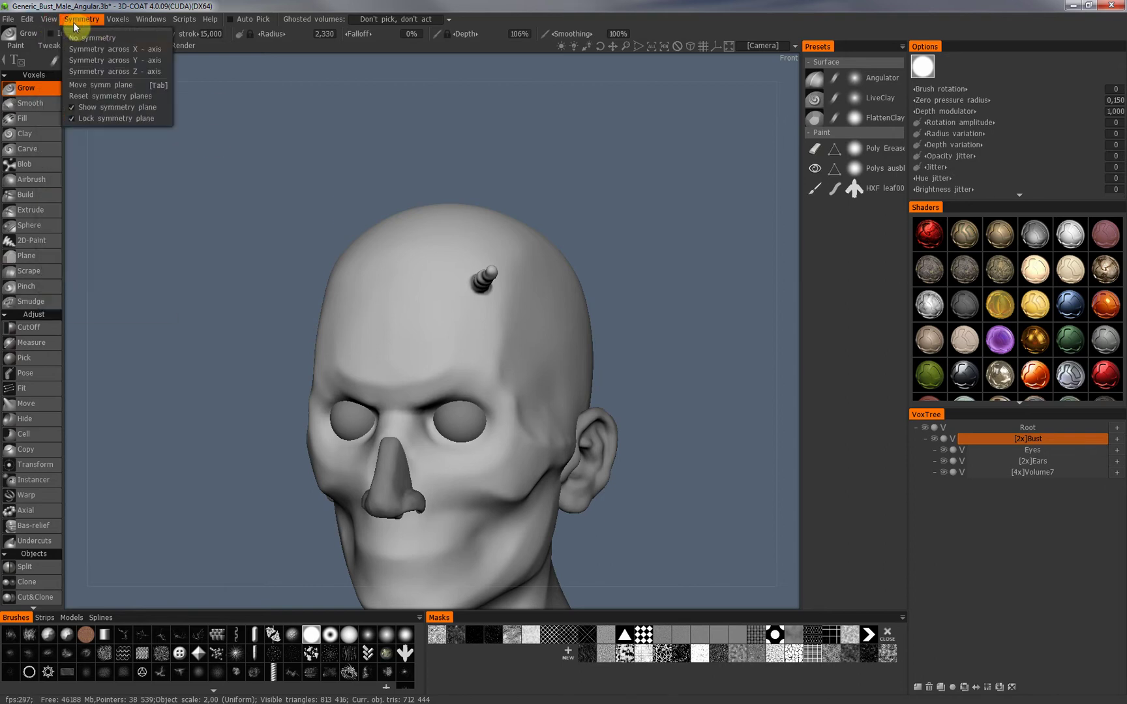
{"action": "left_click", "coordinate": [119, 50]}
{"action": "mouse_move", "coordinate": [396, 287]}
{"action": "left_mouse_down", "text": "alt"}
{"action": "mouse_move", "coordinate": [349, 282]}
{"action": "mouse_move", "coordinate": [444, 297]}
{"action": "mouse_move", "coordinate": [406, 300]}
{"action": "mouse_move", "coordinate": [381, 280]}
{"action": "left_mouse_up", "text": "alt"}
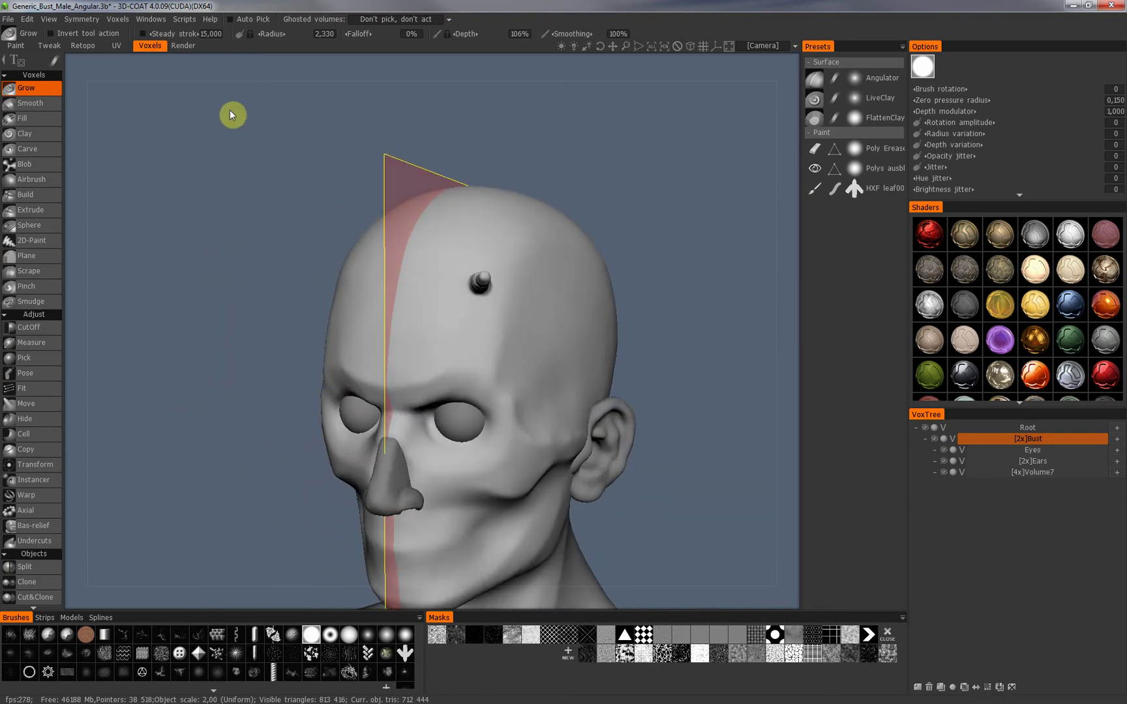
- Mirror the forehead horn to the other side of the bust with Symm copy
{"action": "left_click", "coordinate": [119, 20]}
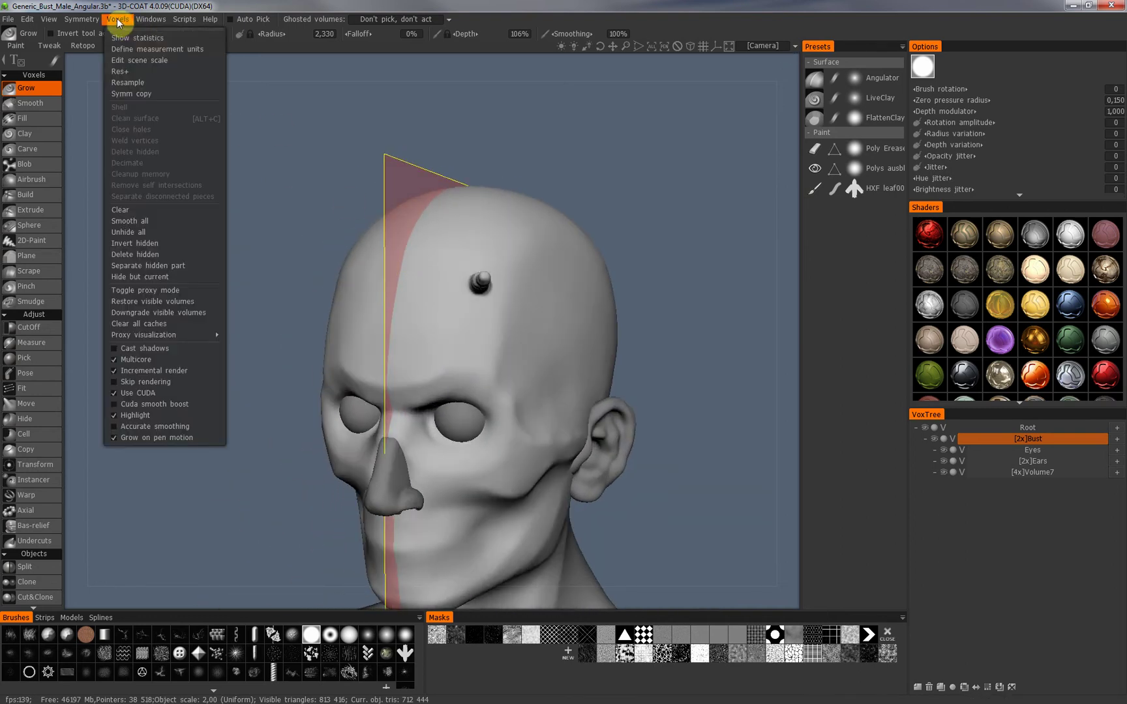
{"action": "left_click", "coordinate": [160, 95]}
{"action": "middle_click_drag", "start_coordinate": [398, 272], "coordinate": [440, 279]}
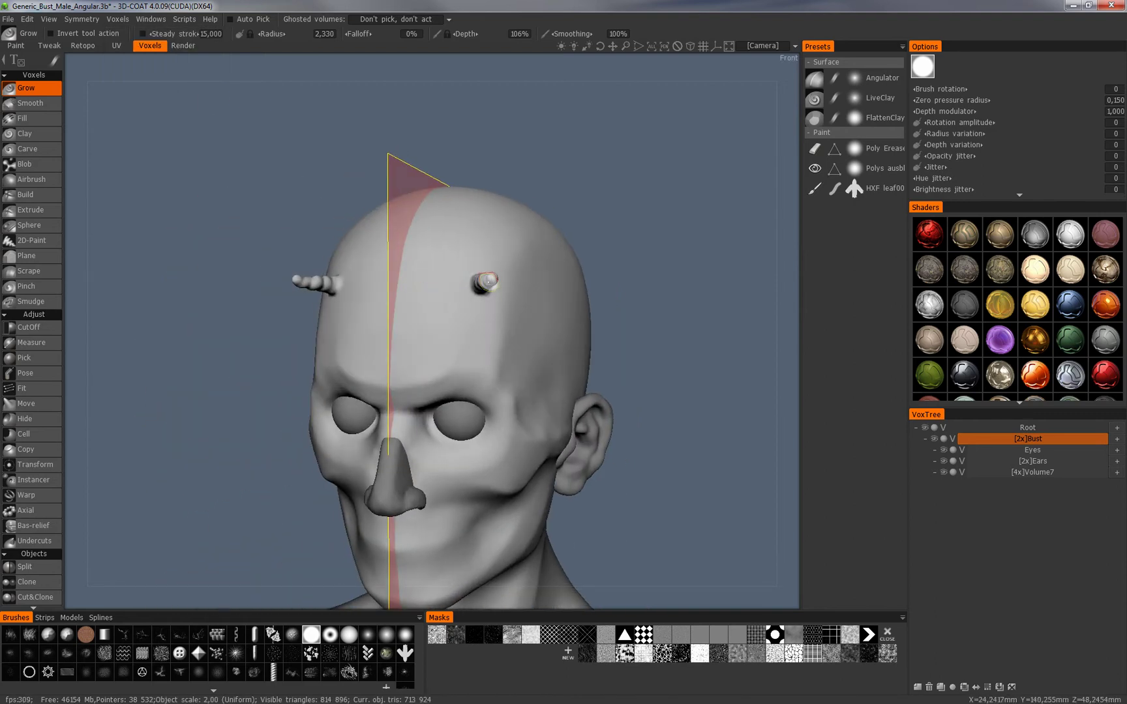
- Enlarge the Grow brush radius to 3.558 and grow a symmetrical pair of horns just above the first pair
{"action": "mouse_move", "coordinate": [428, 252]}
{"action": "middle_mouse_down"}
{"action": "mouse_move", "coordinate": [439, 233]}
{"action": "mouse_move", "coordinate": [364, 300]}
{"action": "mouse_move", "coordinate": [409, 313]}
{"action": "mouse_move", "coordinate": [400, 272]}
{"action": "middle_mouse_up"}
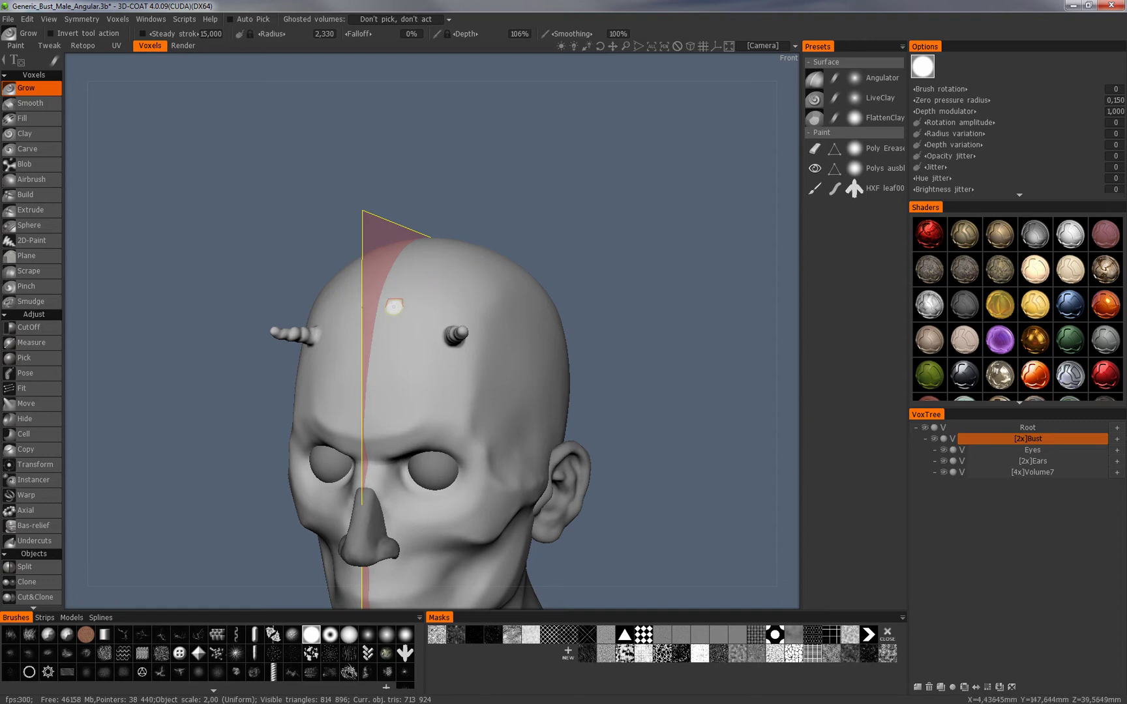
{"action": "mouse_move", "coordinate": [437, 293]}
{"action": "middle_mouse_down"}
{"action": "mouse_move", "coordinate": [438, 310]}
{"action": "mouse_move", "coordinate": [455, 291]}
{"action": "mouse_move", "coordinate": [387, 284]}
{"action": "middle_mouse_up"}
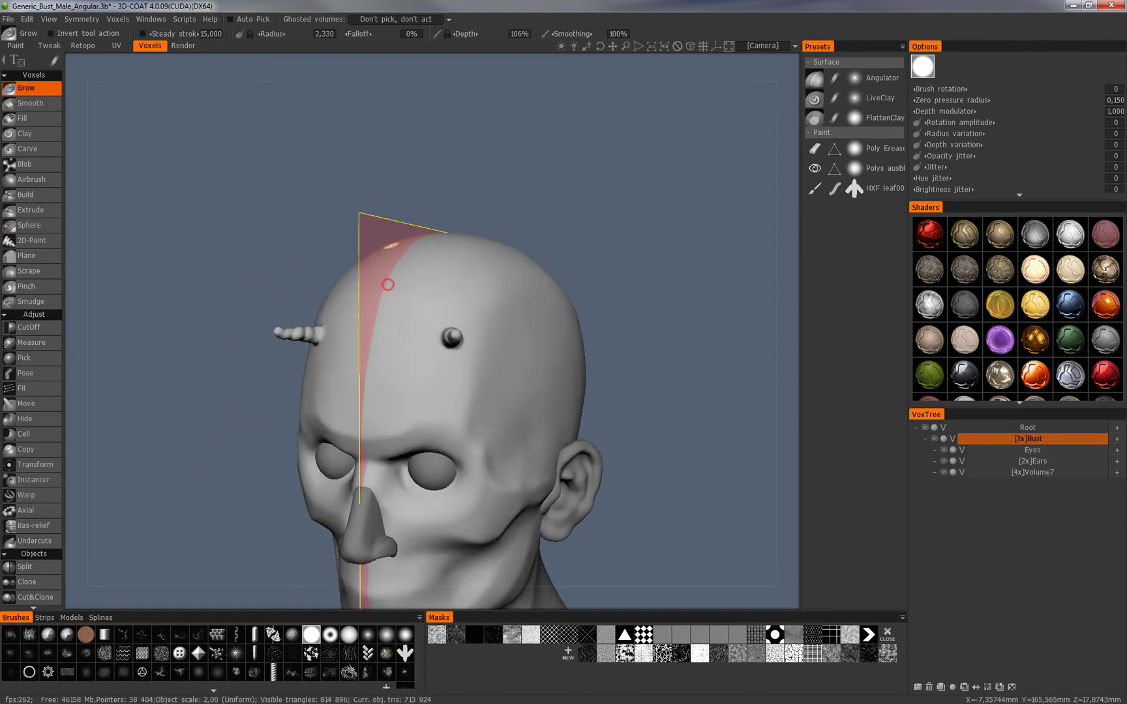
{"action": "right_click_drag", "start_coordinate": [437, 275], "coordinate": [452, 284]}
{"action": "middle_click_drag", "start_coordinate": [453, 284], "coordinate": [448, 284]}
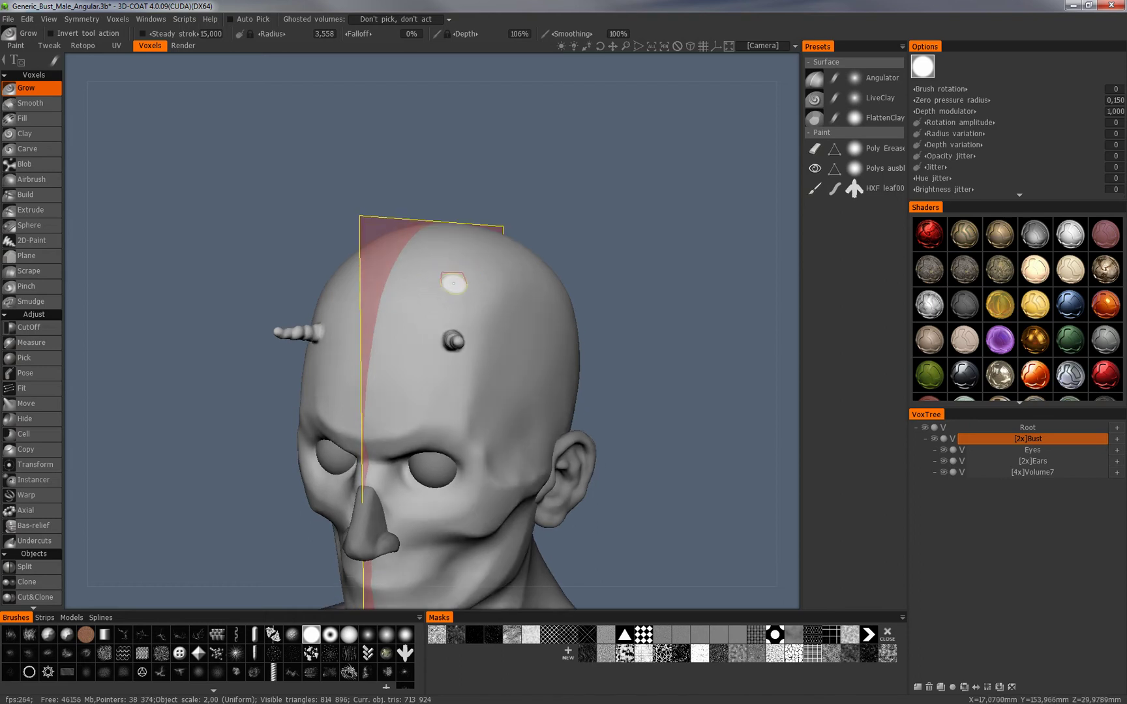
{"action": "left_click", "coordinate": [457, 297]}
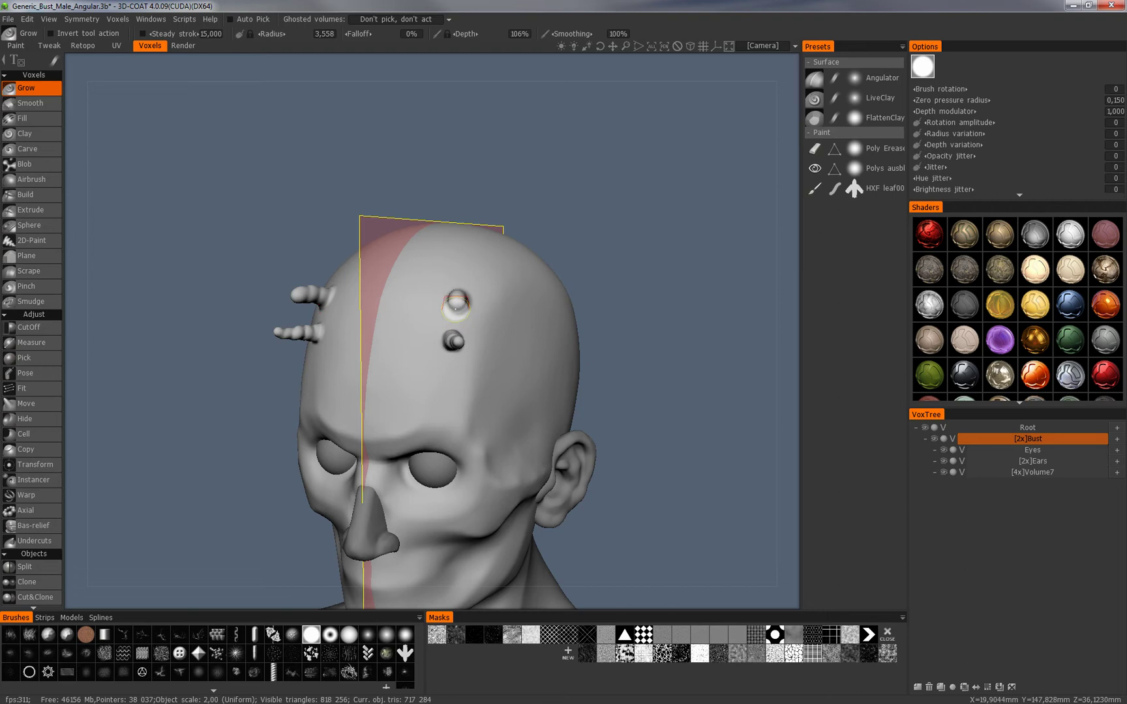
- Grow a third symmetrical pair of short horns higher on the skull, behind the second pair
{"action": "right_click_drag", "start_coordinate": [411, 292], "coordinate": [373, 307]}
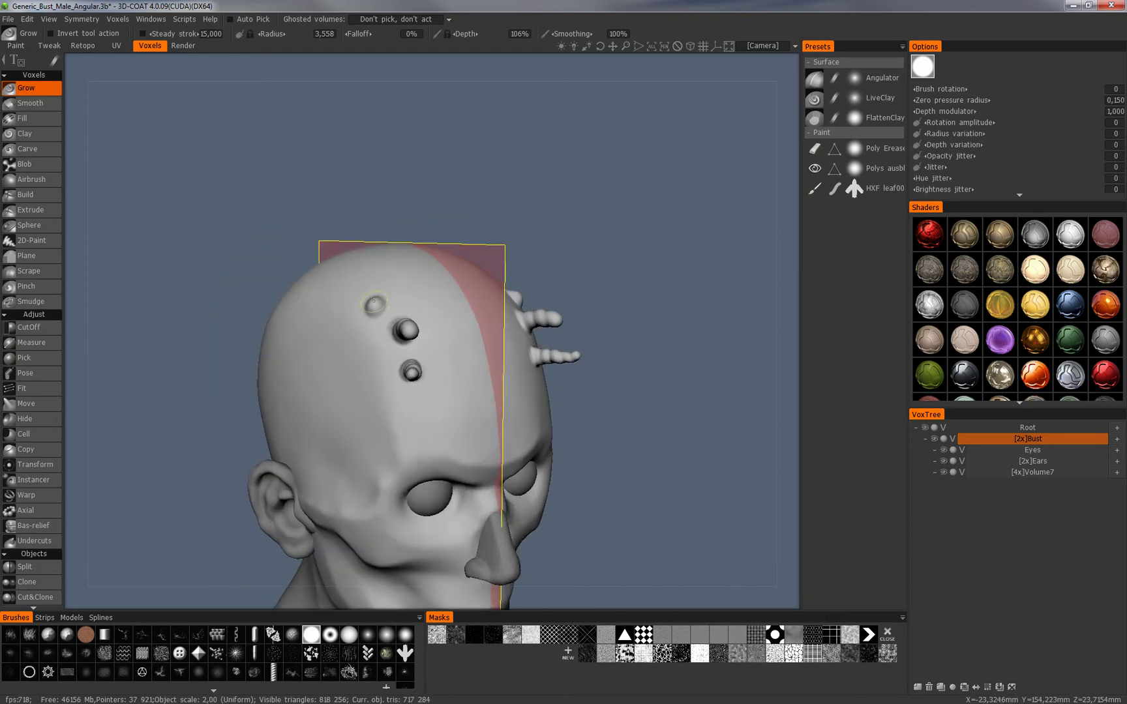
{"action": "left_click", "coordinate": [371, 299]}
{"action": "left_click_drag", "start_coordinate": [466, 318], "coordinate": [310, 315], "text": "alt"}
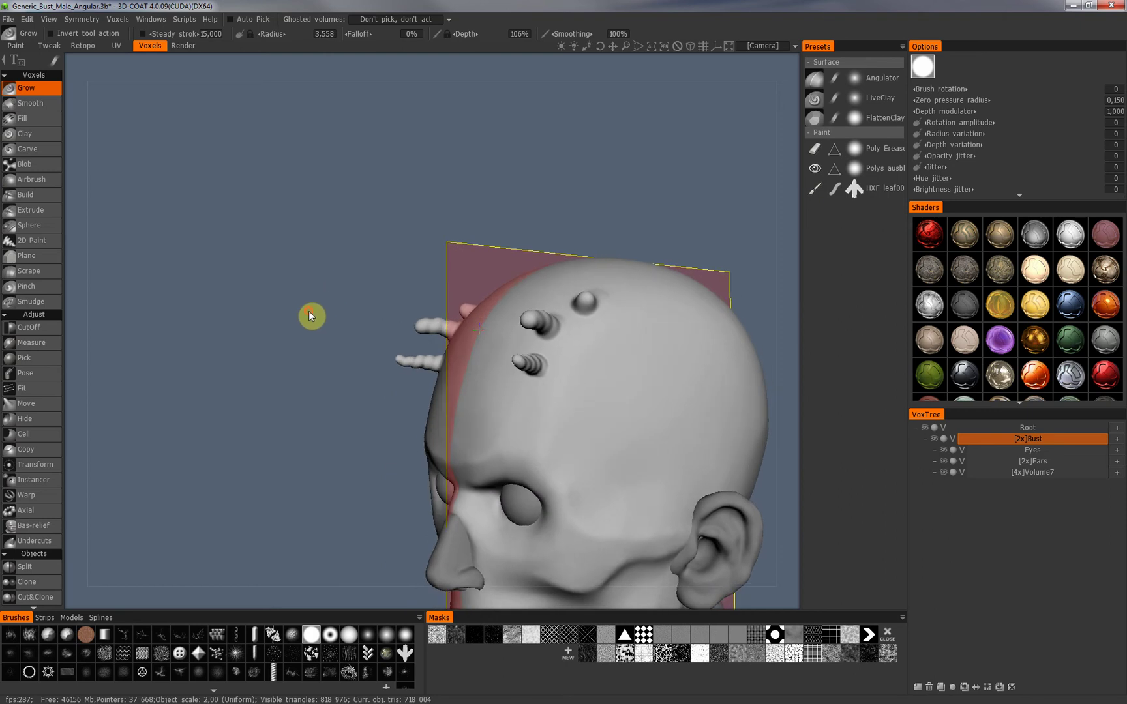
{"action": "mouse_move", "coordinate": [559, 322]}
{"action": "right_mouse_down"}
{"action": "mouse_move", "coordinate": [655, 330]}
{"action": "mouse_move", "coordinate": [687, 320]}
{"action": "mouse_move", "coordinate": [486, 258]}
{"action": "mouse_move", "coordinate": [448, 289]}
{"action": "right_mouse_up"}
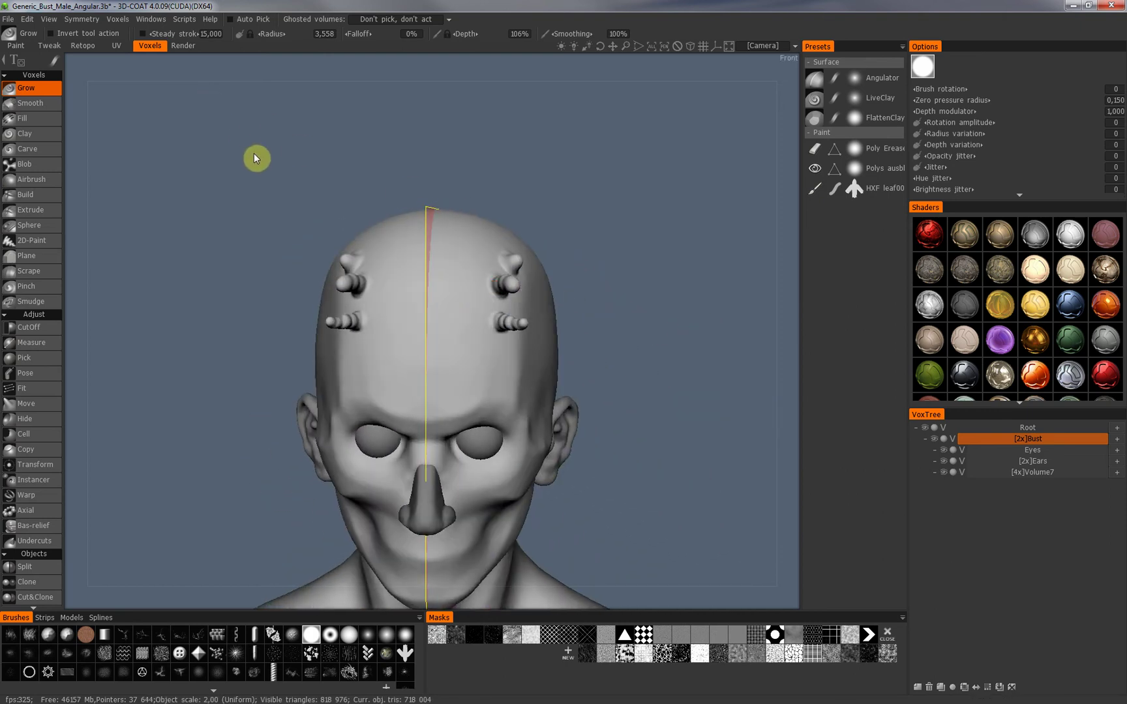
- Turn off symmetry and grow a fourth horn behind the others on the character's left side only
{"action": "key", "text": "s"}
{"action": "left_click", "coordinate": [476, 171]}
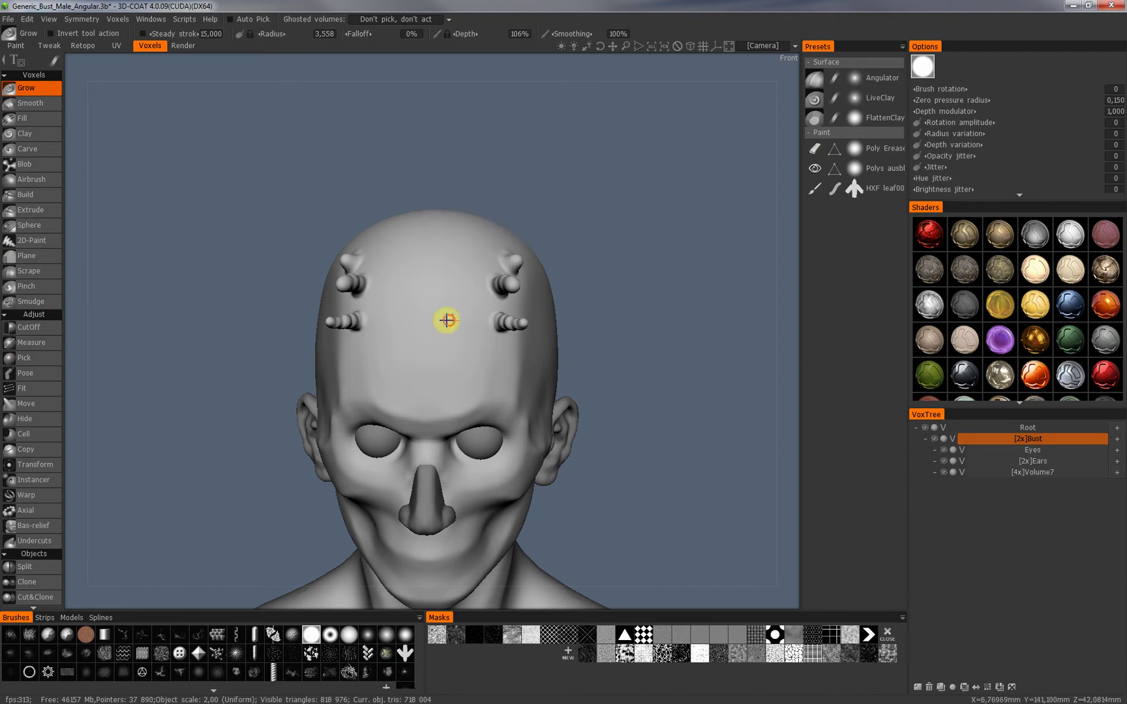
{"action": "left_click_drag", "start_coordinate": [445, 320], "coordinate": [485, 304], "text": "alt"}
{"action": "mouse_move", "coordinate": [485, 304]}
{"action": "right_mouse_down"}
{"action": "mouse_move", "coordinate": [415, 330]}
{"action": "mouse_move", "coordinate": [452, 267]}
{"action": "right_mouse_up"}
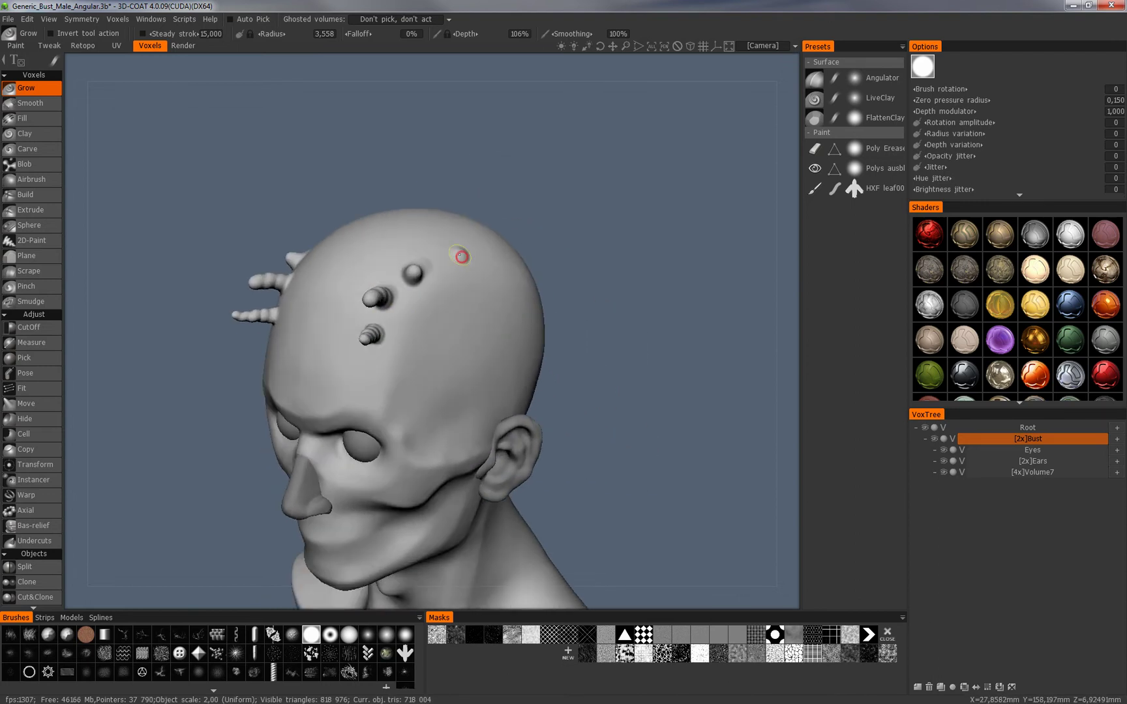
{"action": "mouse_move", "coordinate": [435, 327]}
{"action": "right_mouse_down"}
{"action": "mouse_move", "coordinate": [493, 317]}
{"action": "mouse_move", "coordinate": [448, 269]}
{"action": "mouse_move", "coordinate": [377, 326]}
{"action": "mouse_move", "coordinate": [458, 317]}
{"action": "mouse_move", "coordinate": [352, 339]}
{"action": "mouse_move", "coordinate": [382, 369]}
{"action": "mouse_move", "coordinate": [416, 349]}
{"action": "right_mouse_up"}
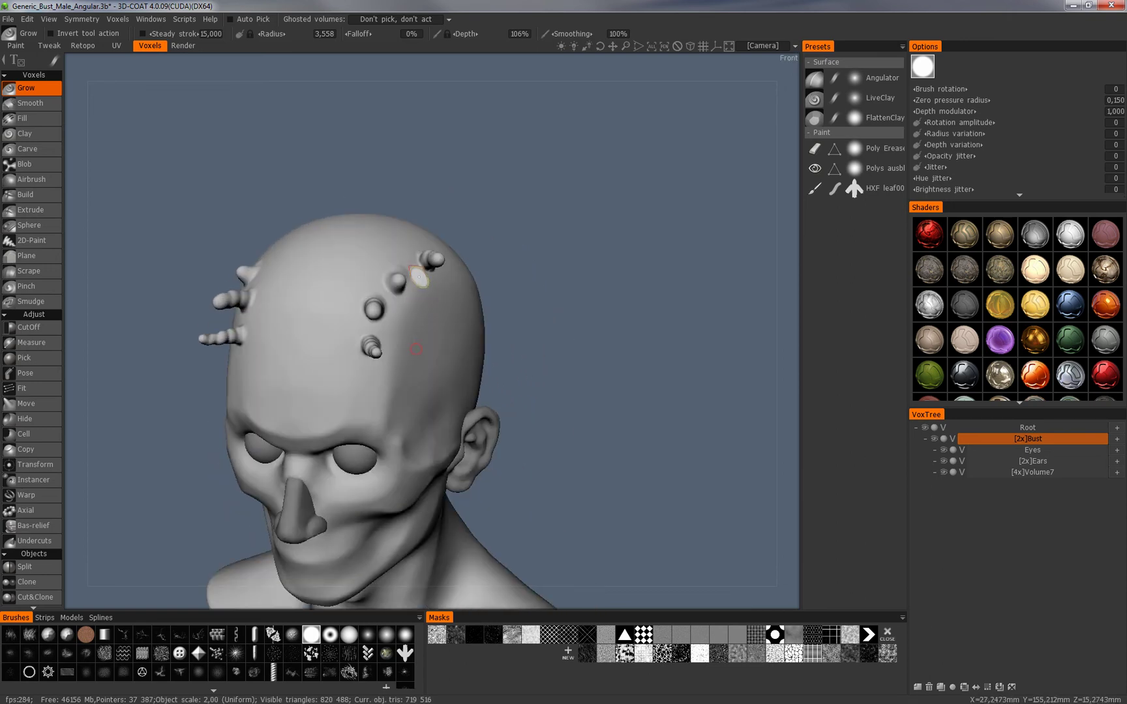
- Turn on symmetry across the X axis and try to mirror the single fourth horn with Symm copy
{"action": "key", "text": "s"}
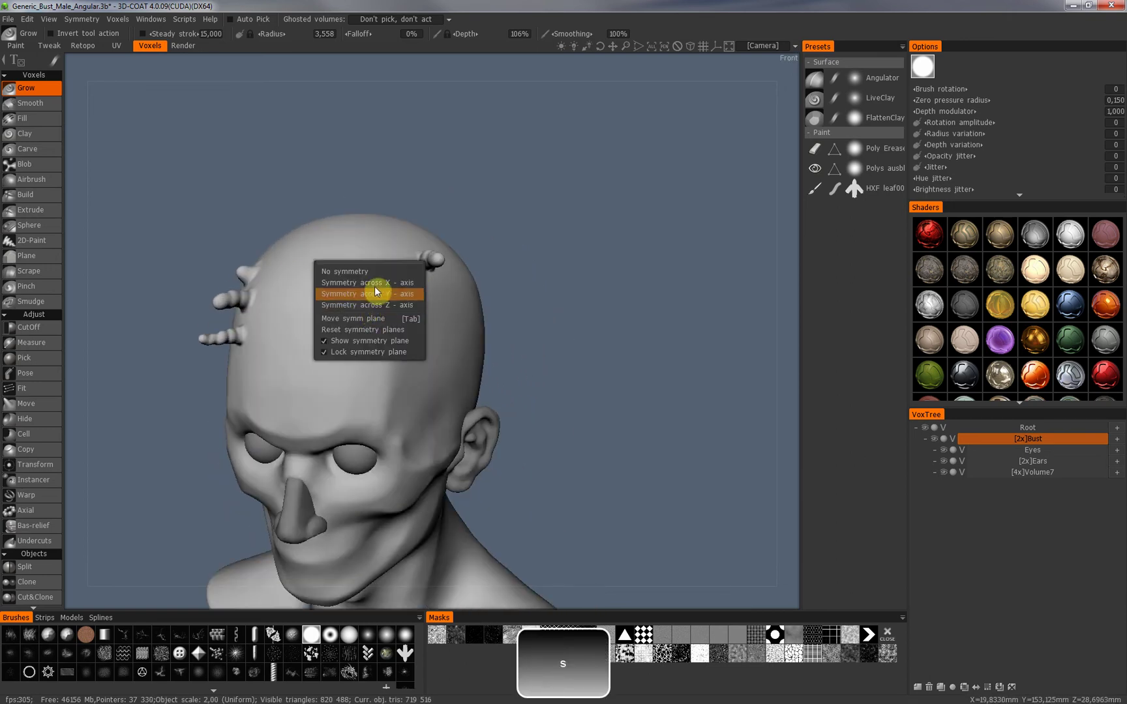
{"action": "left_click", "coordinate": [382, 285]}
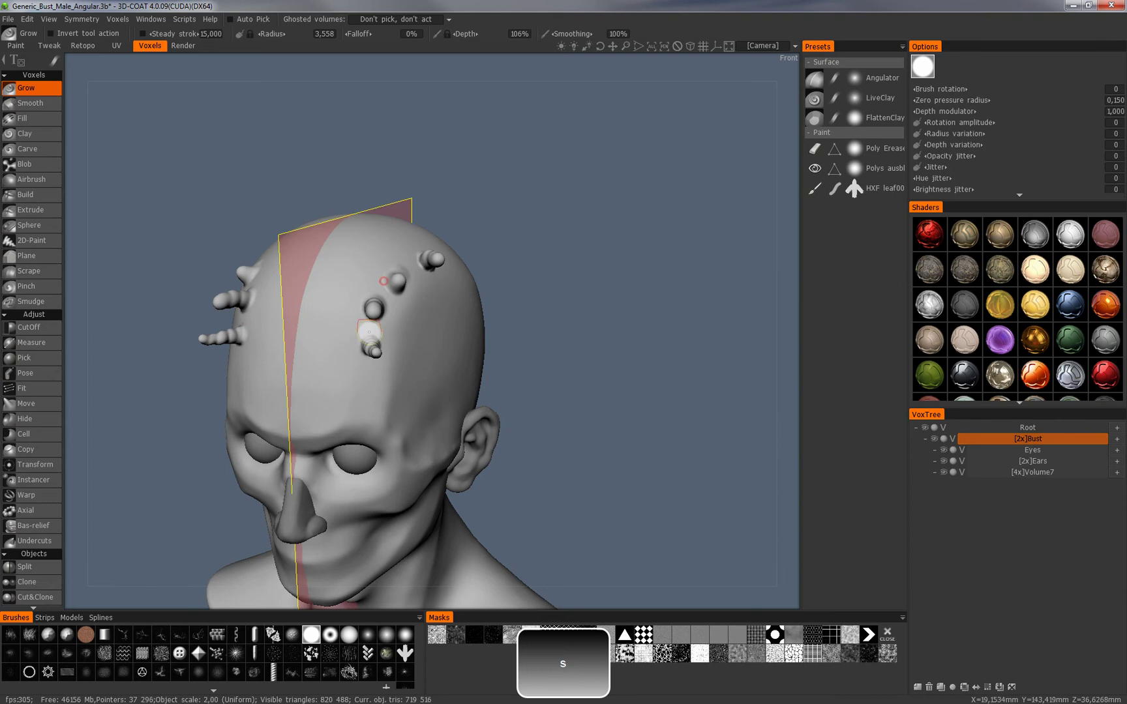
{"action": "left_click", "coordinate": [118, 23]}
{"action": "key", "text": "ctrl+z"}
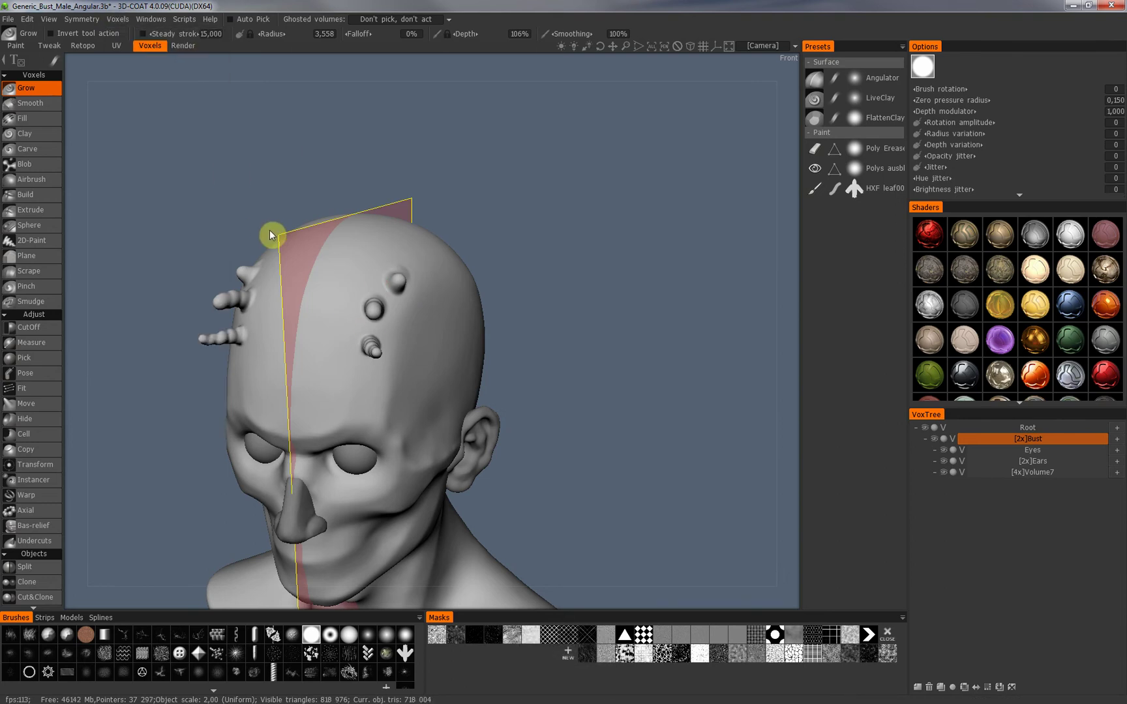
{"action": "left_click_drag", "start_coordinate": [373, 280], "coordinate": [438, 277], "text": "alt"}
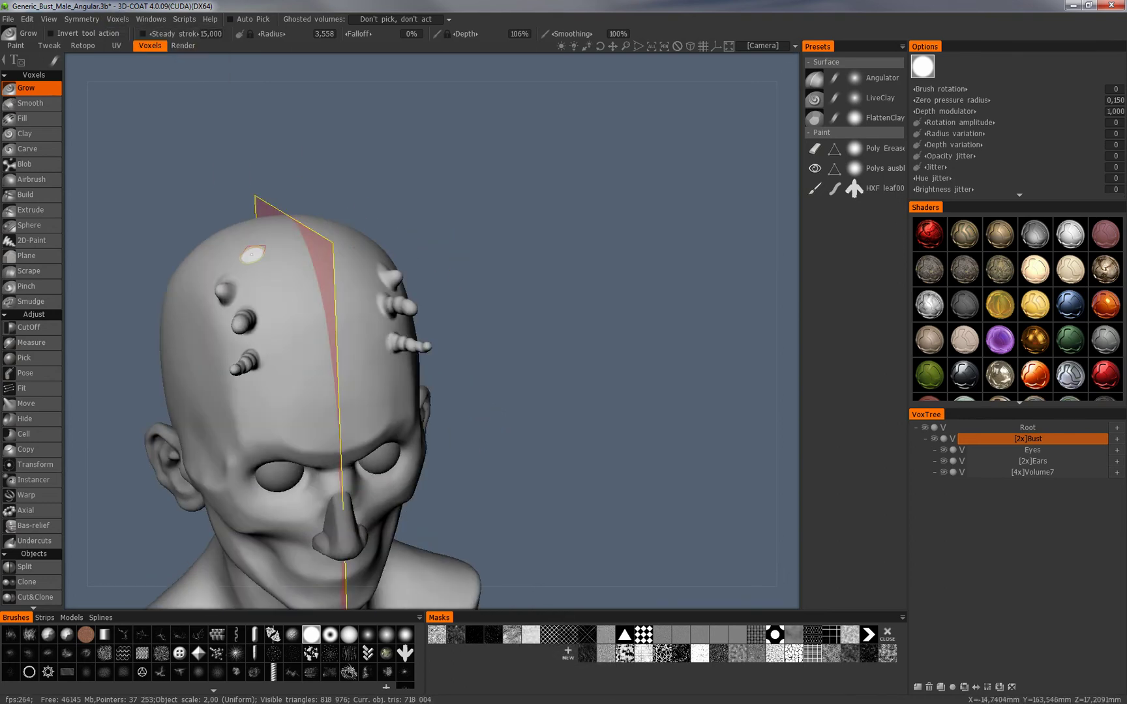
{"action": "left_click_drag", "start_coordinate": [367, 288], "coordinate": [304, 285], "text": "alt"}
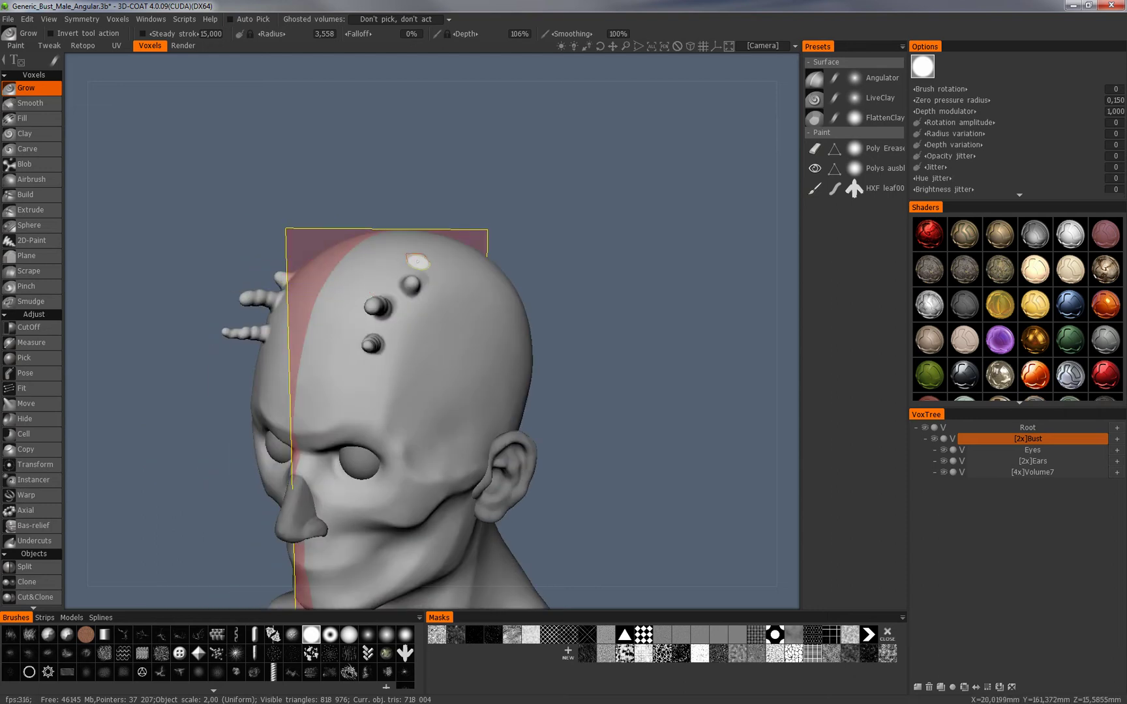
{"action": "mouse_move", "coordinate": [408, 261]}
{"action": "left_mouse_down"}
{"action": "mouse_move", "coordinate": [408, 280]}
{"action": "mouse_move", "coordinate": [461, 270]}
{"action": "mouse_move", "coordinate": [406, 275]}
{"action": "left_mouse_up"}
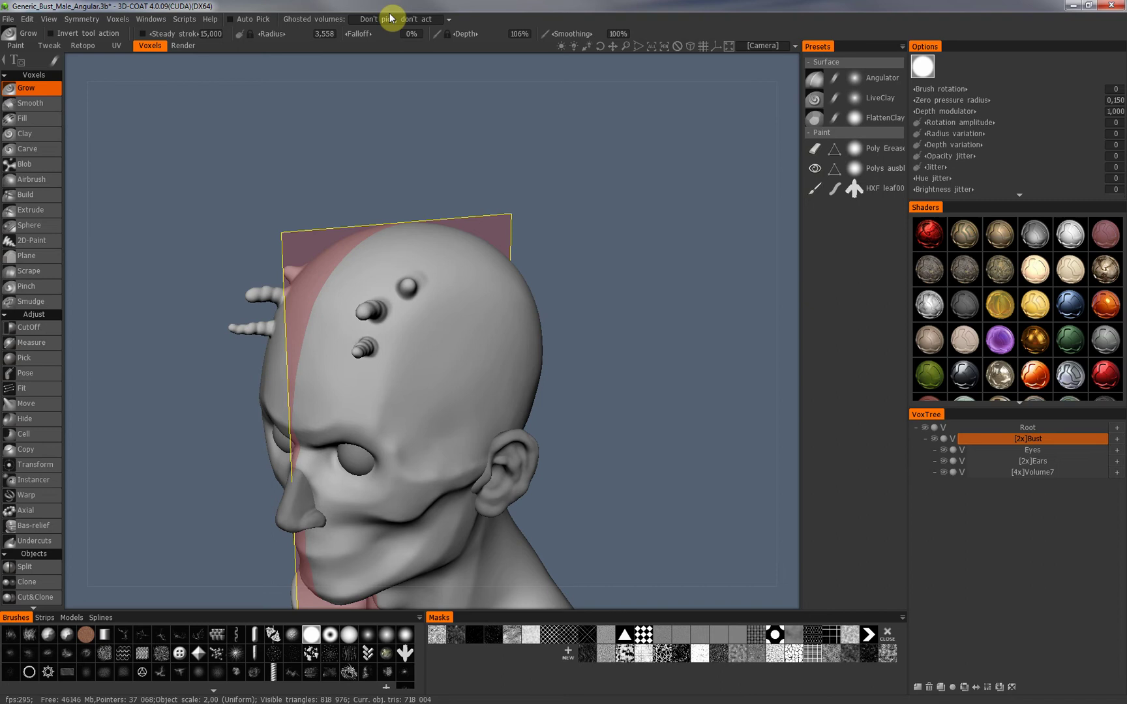
- Undo the last symmetry copy on the bust
{"action": "key", "text": "ctrl+z"}
{"action": "mouse_move", "coordinate": [549, 345]}
{"action": "left_mouse_down"}
{"action": "mouse_move", "coordinate": [445, 309]}
{"action": "mouse_move", "coordinate": [478, 307]}
{"action": "mouse_move", "coordinate": [422, 317]}
{"action": "mouse_move", "coordinate": [440, 329]}
{"action": "mouse_move", "coordinate": [403, 329]}
{"action": "mouse_move", "coordinate": [471, 340]}
{"action": "mouse_move", "coordinate": [461, 358]}
{"action": "mouse_move", "coordinate": [478, 315]}
{"action": "mouse_move", "coordinate": [400, 284]}
{"action": "mouse_move", "coordinate": [410, 287]}
{"action": "left_mouse_up"}
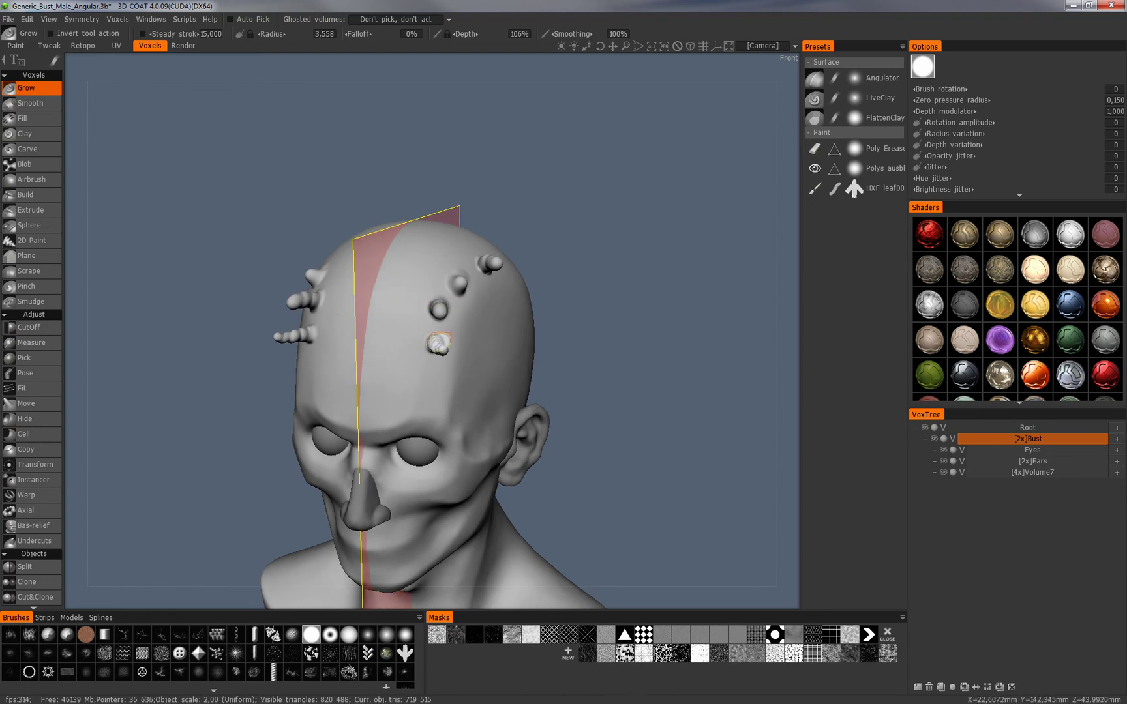
{"action": "left_click_drag", "start_coordinate": [427, 282], "coordinate": [453, 307]}
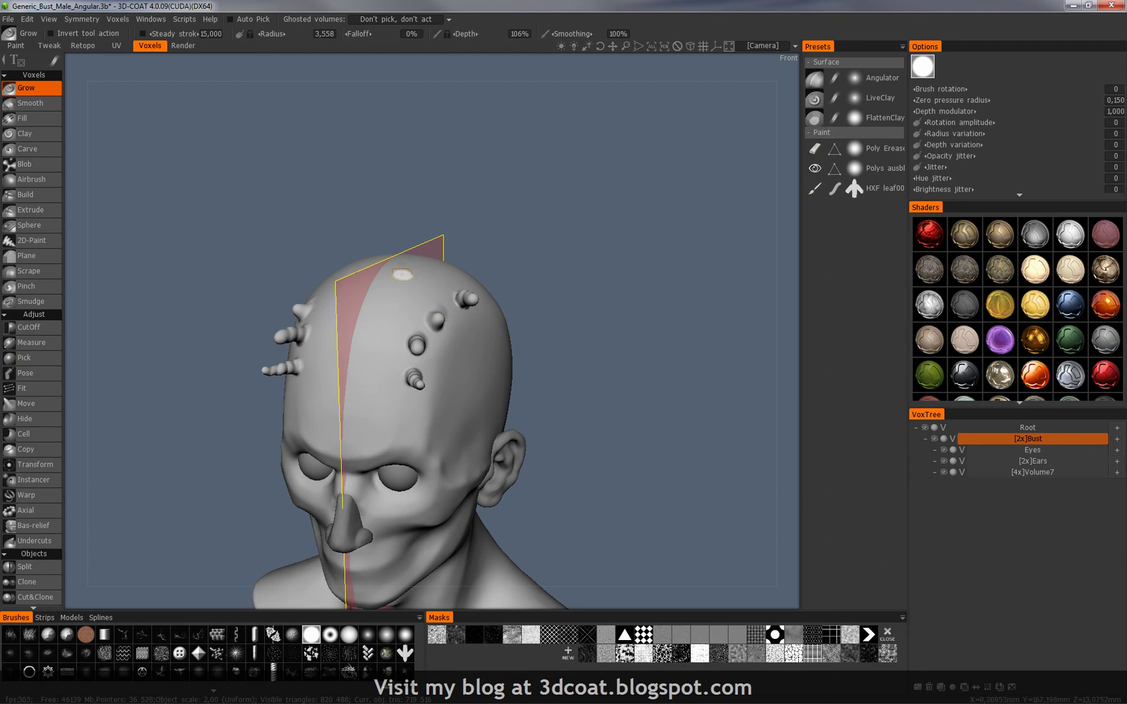
{"action": "mouse_move", "coordinate": [401, 288]}
{"action": "left_mouse_down", "text": "alt"}
{"action": "mouse_move", "coordinate": [418, 304]}
{"action": "mouse_move", "coordinate": [400, 287]}
{"action": "mouse_move", "coordinate": [468, 299]}
{"action": "mouse_move", "coordinate": [384, 323]}
{"action": "mouse_move", "coordinate": [402, 342]}
{"action": "mouse_move", "coordinate": [575, 353]}
{"action": "left_mouse_up", "text": "alt"}
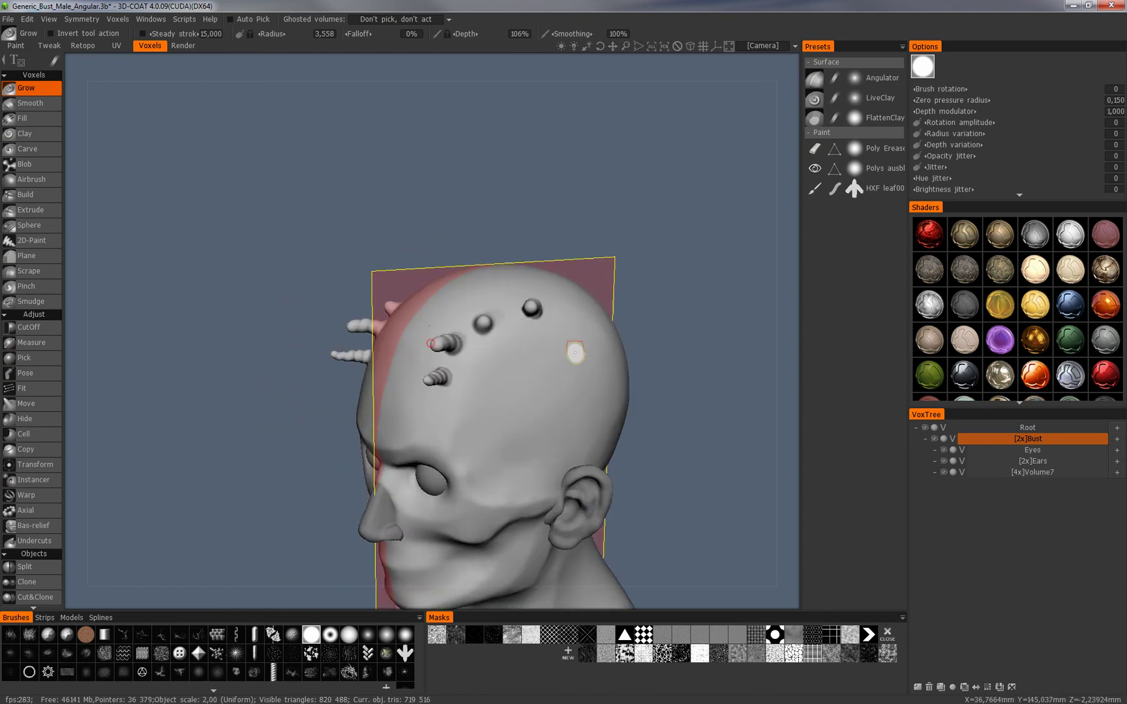
{"action": "middle_click_drag", "start_coordinate": [558, 295], "coordinate": [457, 309], "text": "alt"}
- Turn off symmetry and grow another single horn on the character's left side, between the horn row and the ear
{"action": "right_click", "coordinate": [400, 357]}
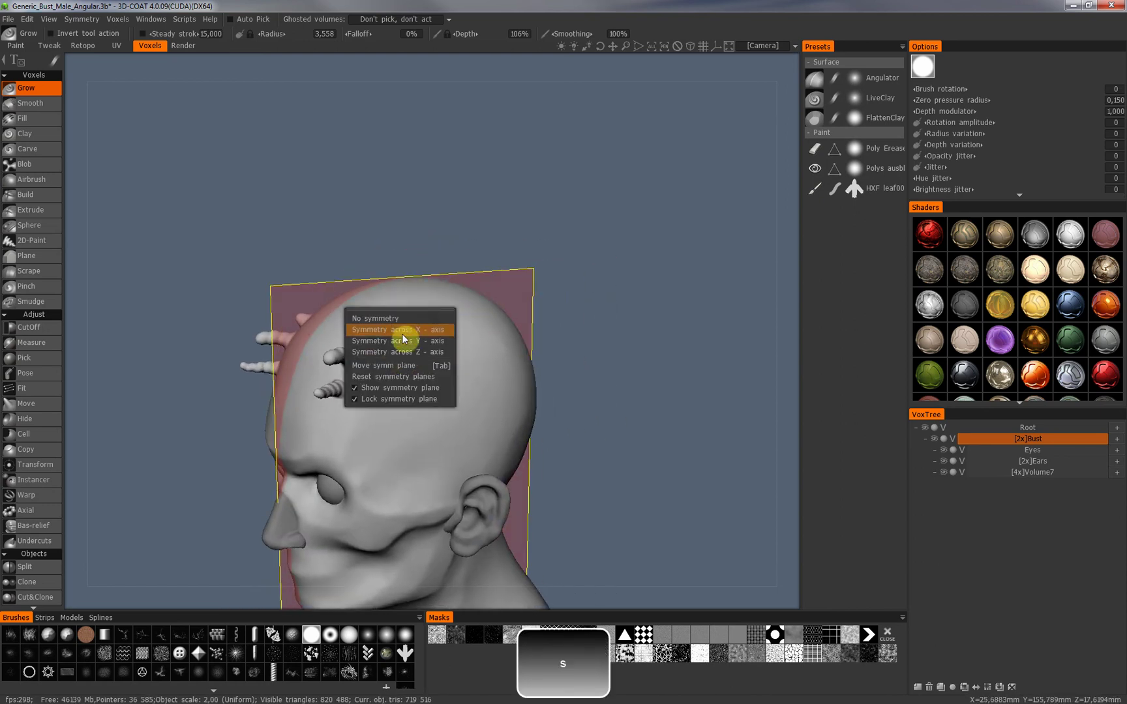
{"action": "left_click", "coordinate": [408, 319]}
{"action": "left_click_drag", "start_coordinate": [411, 320], "coordinate": [443, 312]}
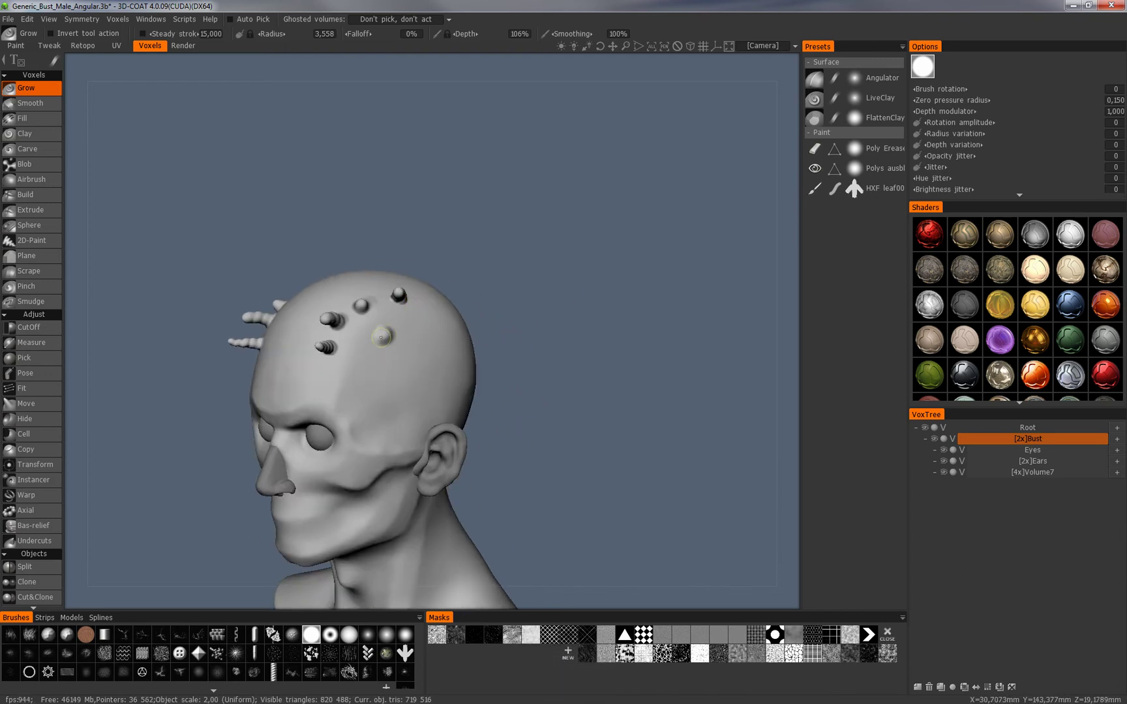
{"action": "mouse_move", "coordinate": [384, 333]}
{"action": "left_mouse_down"}
{"action": "mouse_move", "coordinate": [440, 350]}
{"action": "mouse_move", "coordinate": [378, 338]}
{"action": "mouse_move", "coordinate": [412, 349]}
{"action": "mouse_move", "coordinate": [407, 362]}
{"action": "mouse_move", "coordinate": [359, 349]}
{"action": "left_mouse_up"}
- Turn on symmetry across the X axis and mirror the character's left-side horns to the right side with Symm copy
{"action": "key", "text": "s"}
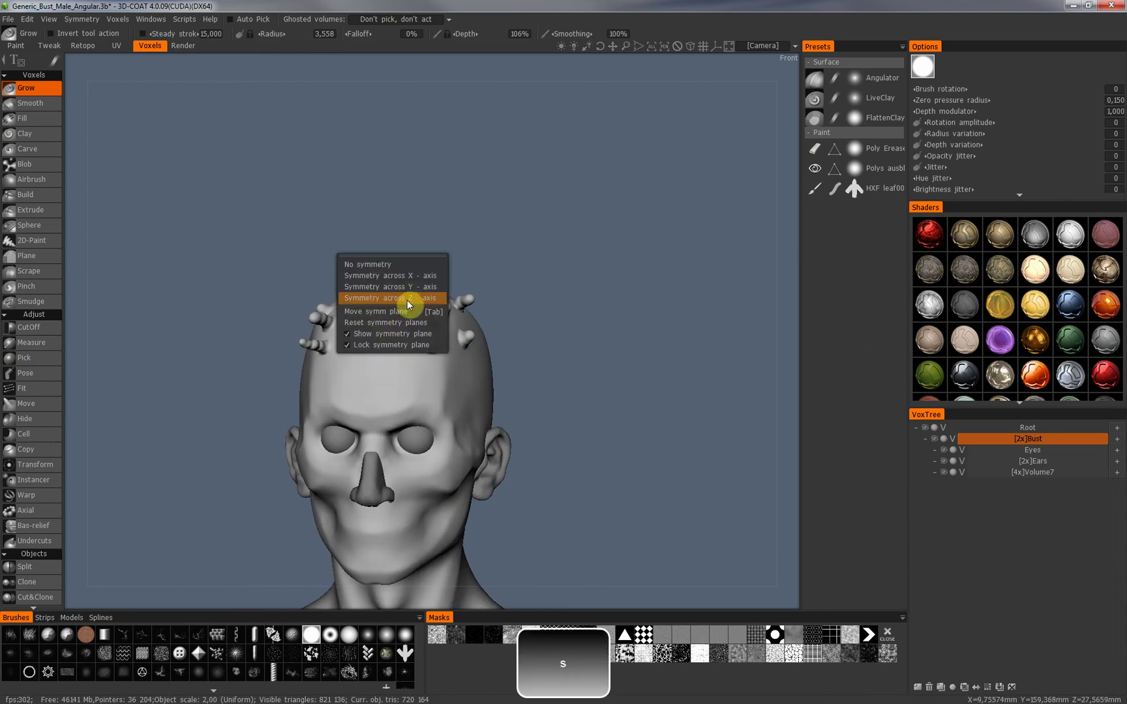
{"action": "left_click", "coordinate": [414, 277]}
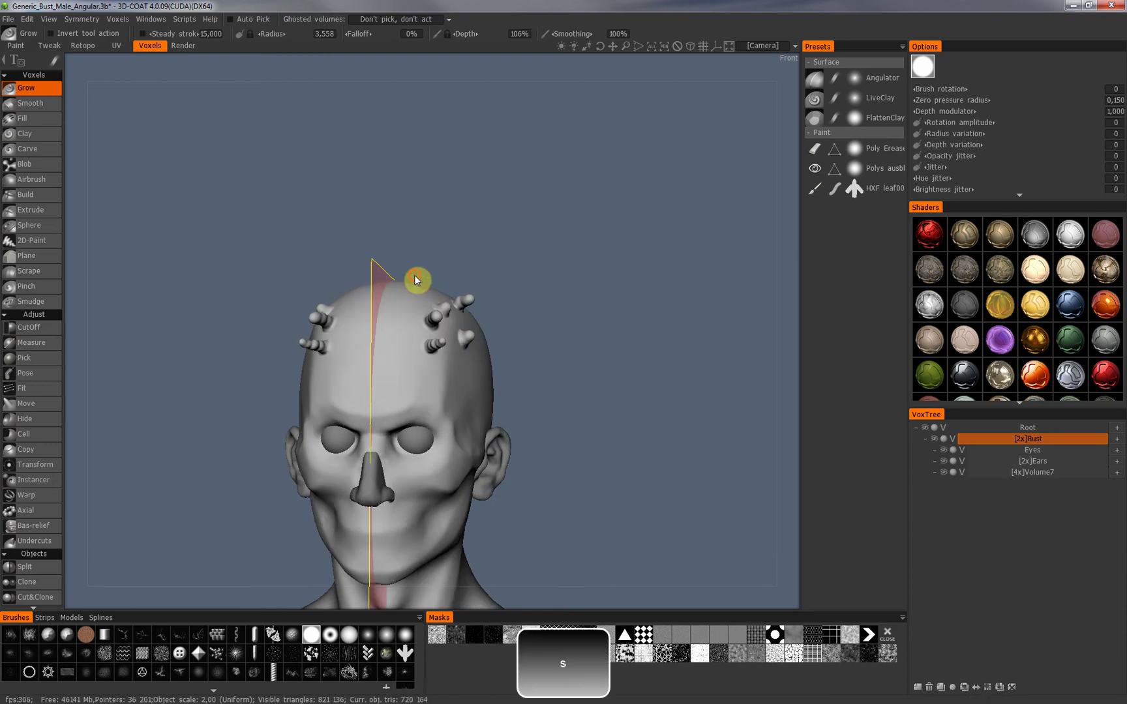
{"action": "left_click", "coordinate": [119, 20]}
{"action": "left_click", "coordinate": [147, 94]}
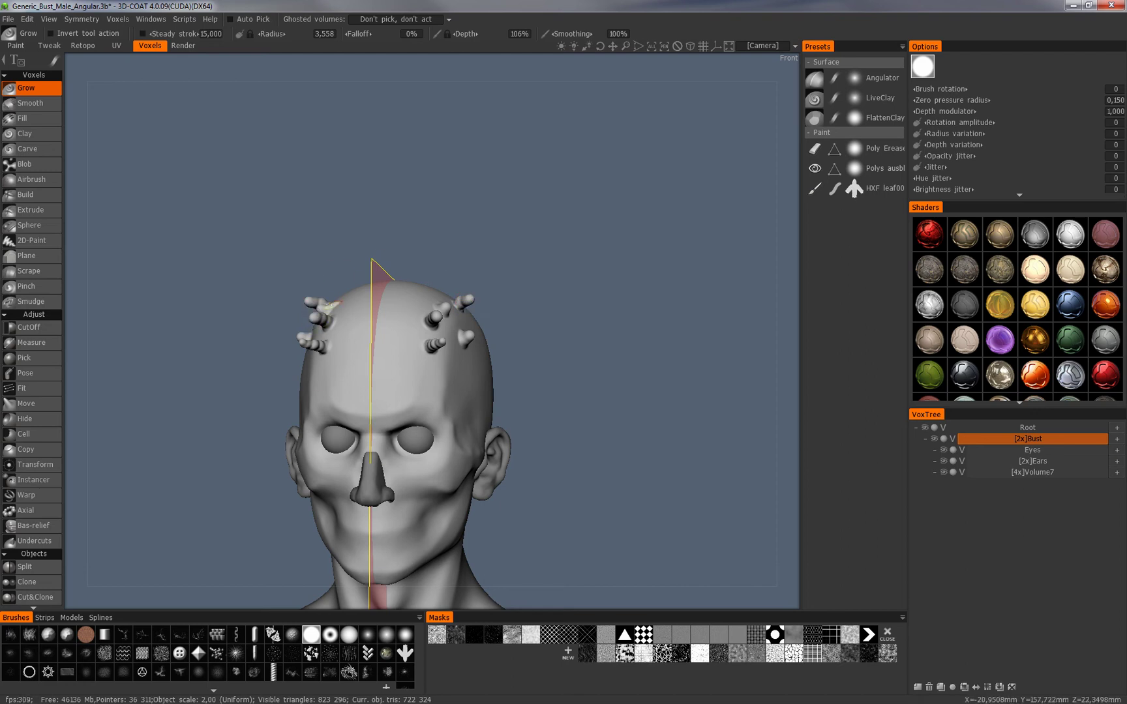
{"action": "key", "text": "s"}
{"action": "left_click", "coordinate": [391, 282]}
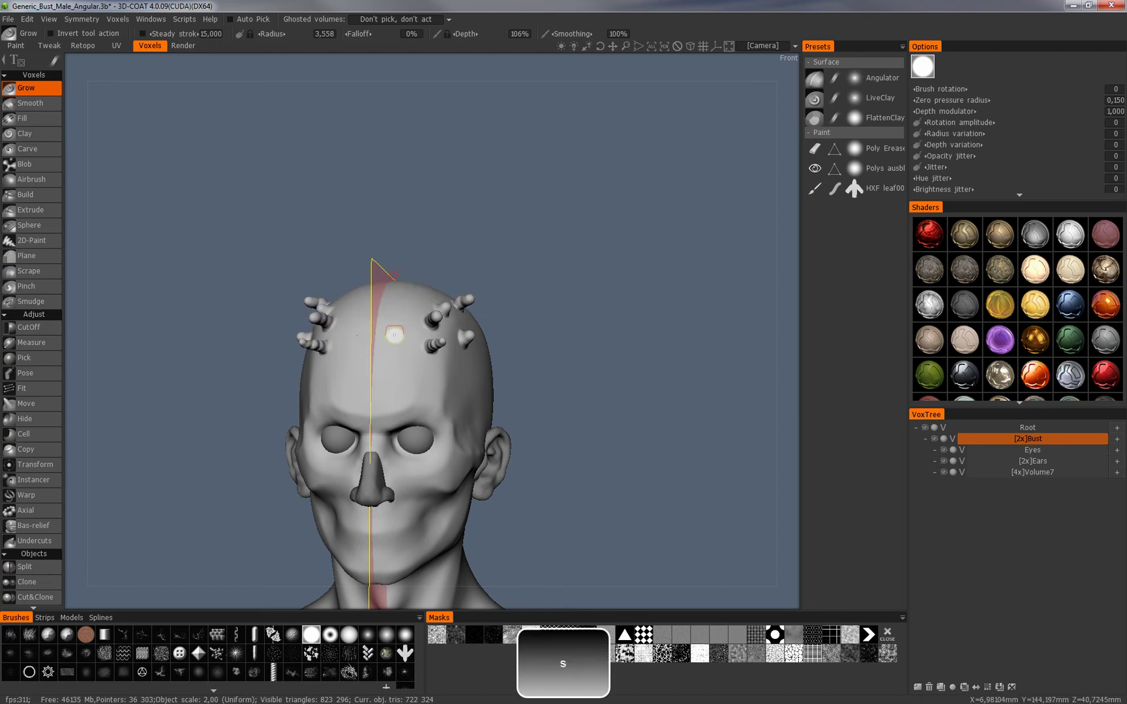
- Turn off symmetry and grow a single horn on the character's right temple, below the existing horns
{"action": "left_click_drag", "start_coordinate": [380, 329], "coordinate": [410, 301], "text": "alt"}
{"action": "key", "text": "s"}
{"action": "left_click", "coordinate": [388, 254]}
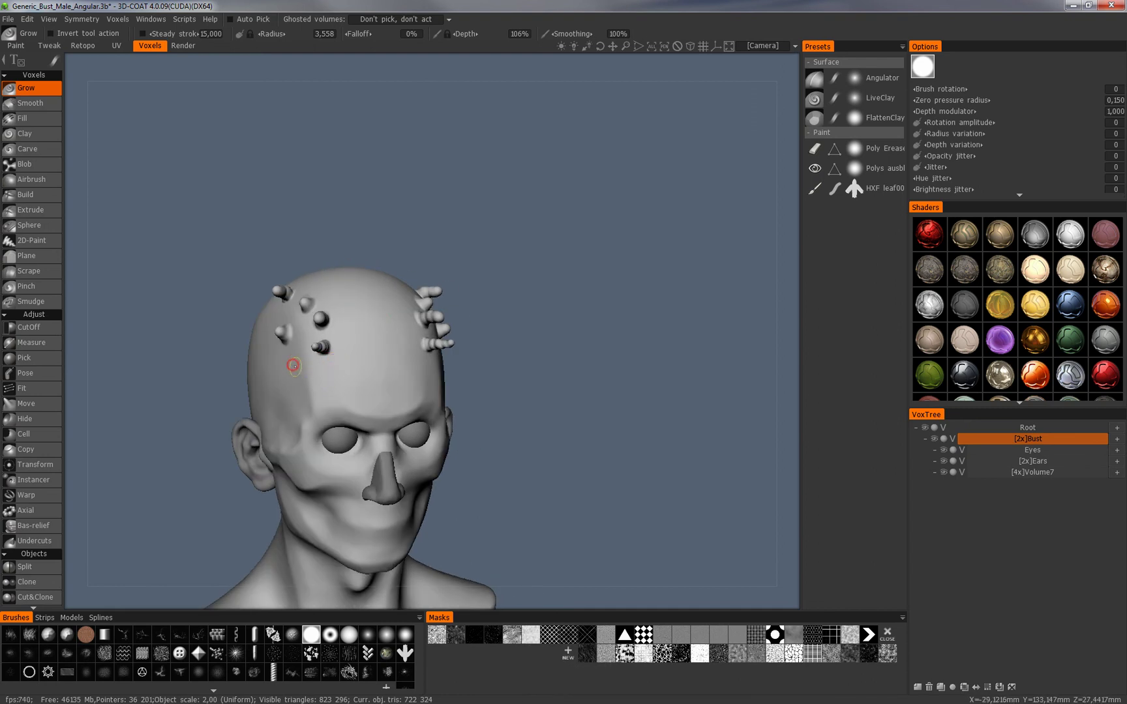
{"action": "mouse_move", "coordinate": [295, 370]}
{"action": "right_mouse_down"}
{"action": "mouse_move", "coordinate": [364, 360]}
{"action": "mouse_move", "coordinate": [361, 214]}
{"action": "right_mouse_up"}
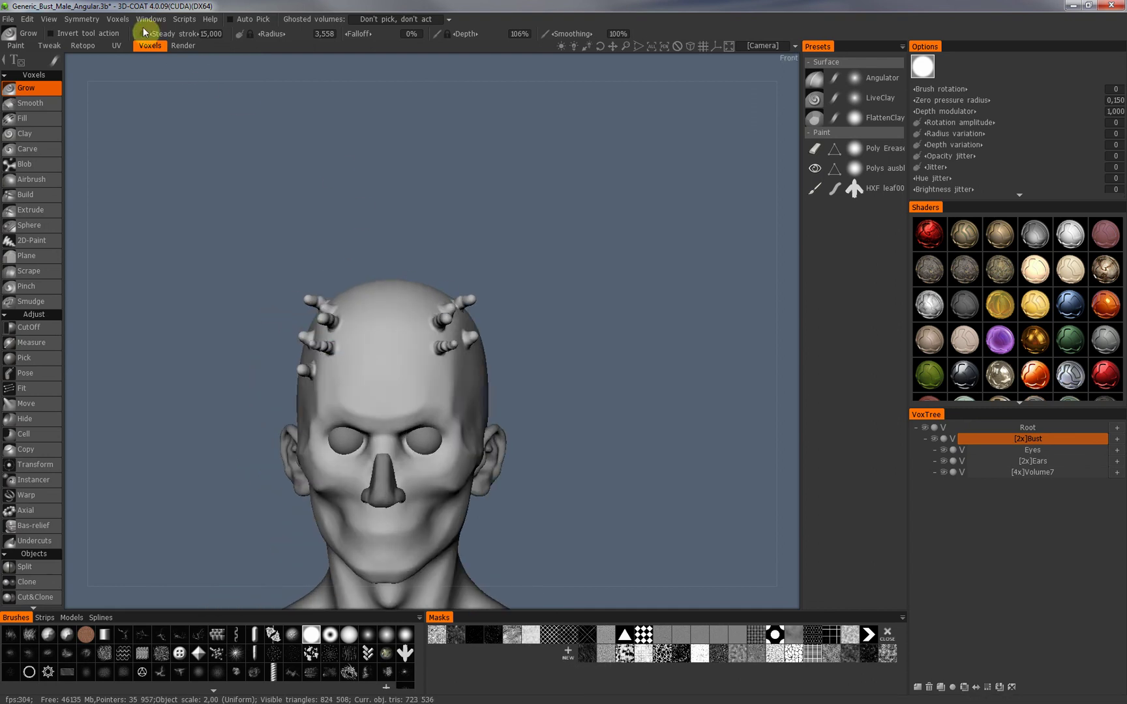
- Turn on symmetry across the X axis for the bust
{"action": "key", "text": "s"}
{"action": "key", "text": "s"}
{"action": "left_click", "coordinate": [382, 256]}
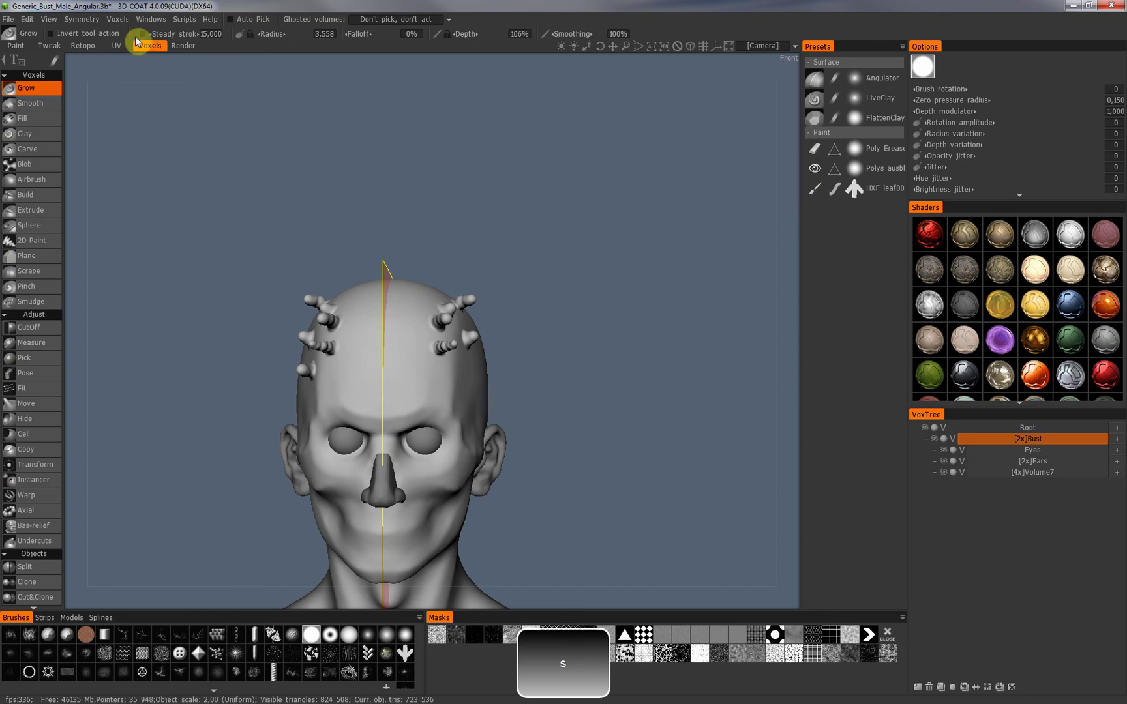
{"action": "left_click", "coordinate": [122, 19]}
{"action": "left_click", "coordinate": [145, 87]}
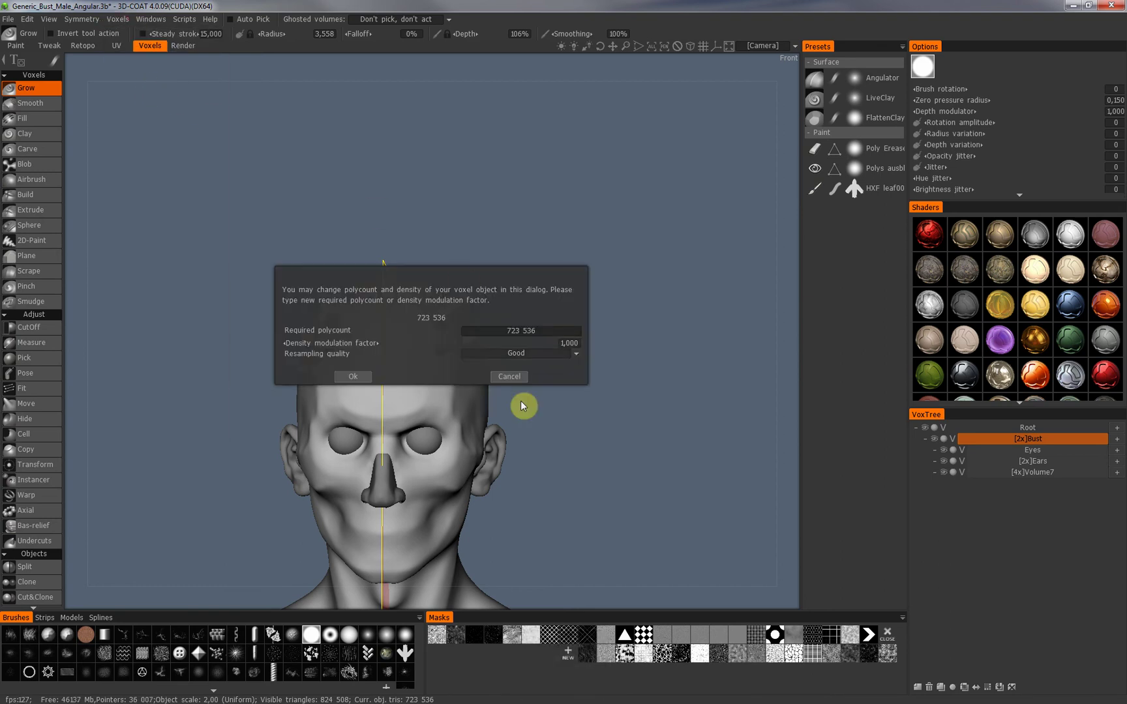
{"action": "left_click", "coordinate": [507, 377]}
- Mirror the character's right temple horn to the left side of the head with Symm copy
{"action": "left_click", "coordinate": [121, 18]}
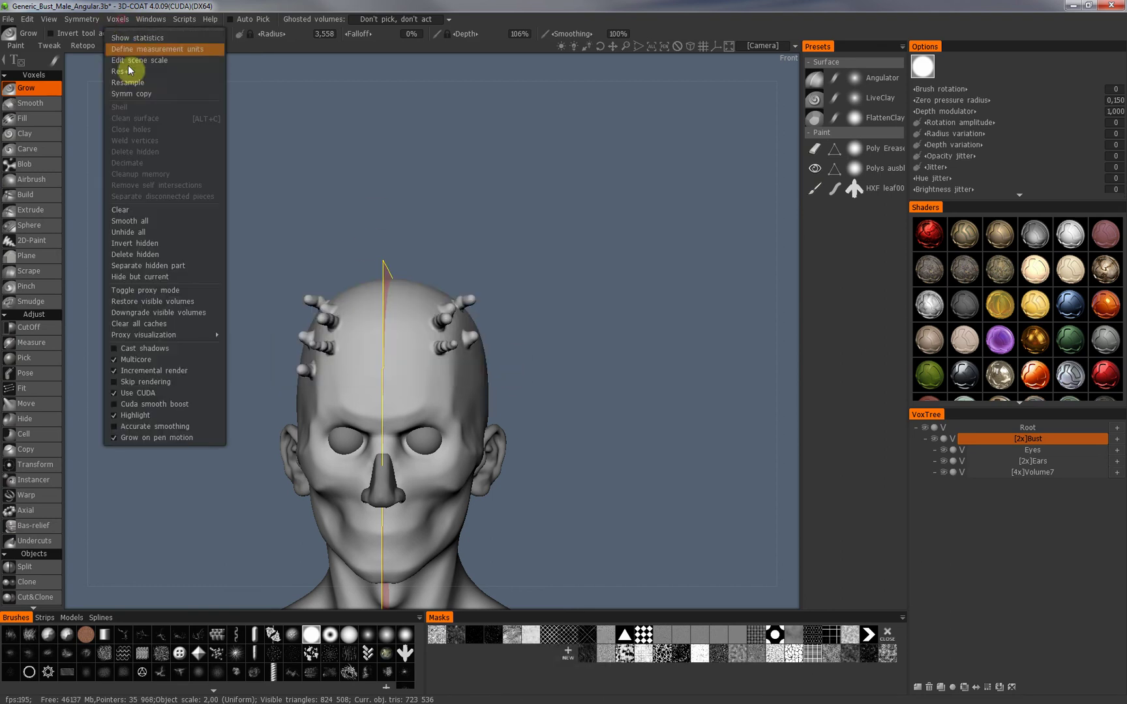
{"action": "left_click", "coordinate": [141, 92]}
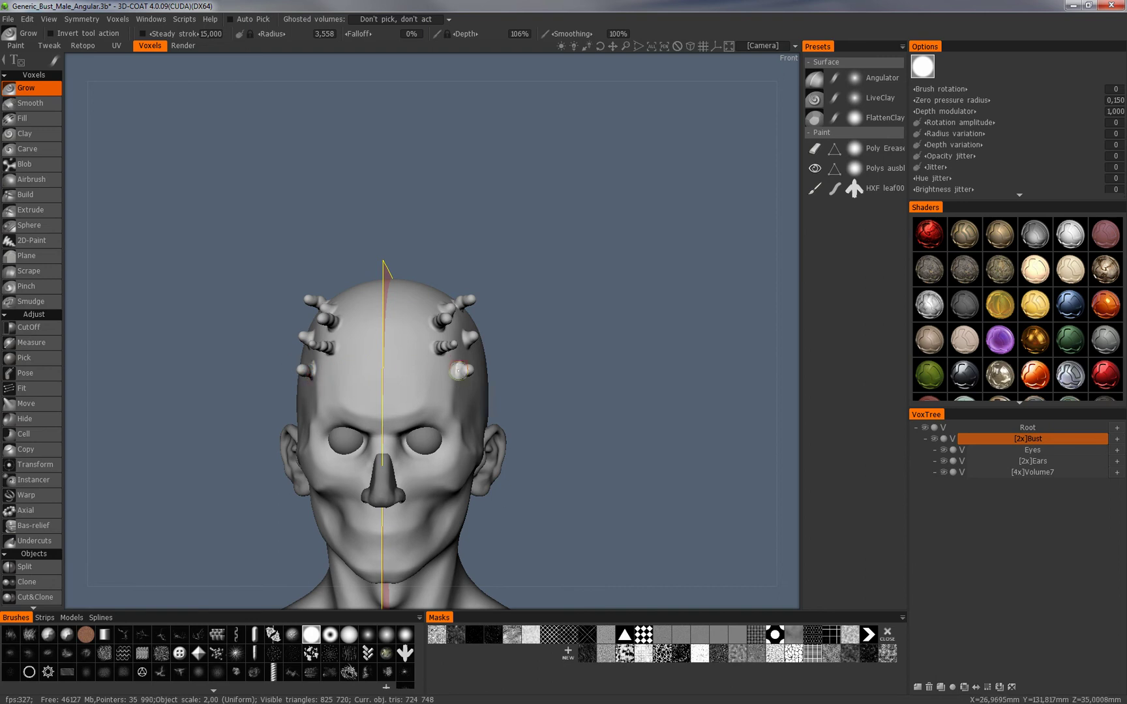
- Turn off symmetry and grow a single horn on the character's left forehead, below the front horns
{"action": "middle_click_drag", "start_coordinate": [465, 375], "coordinate": [361, 222]}
{"action": "key", "text": "s"}
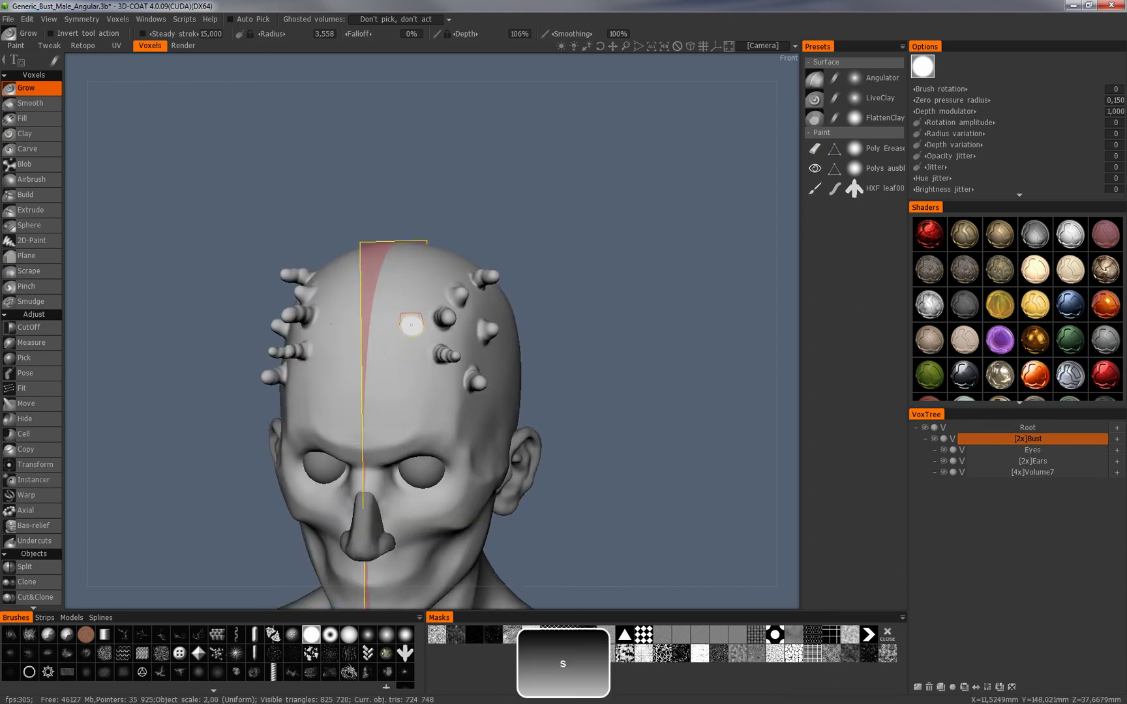
{"action": "left_click", "coordinate": [428, 283]}
{"action": "middle_click_drag", "start_coordinate": [397, 327], "coordinate": [432, 354]}
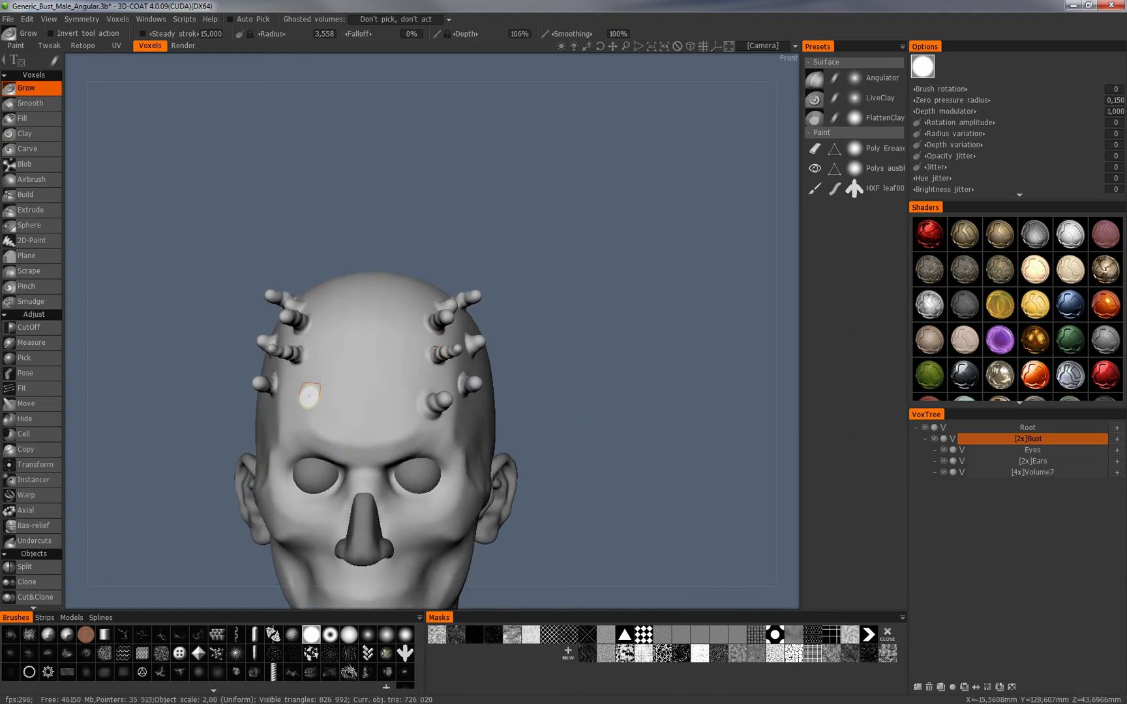
- Turn on symmetry across the X axis and try to mirror the new left forehead horn to the other side
{"action": "middle_click_drag", "start_coordinate": [321, 384], "coordinate": [326, 372]}
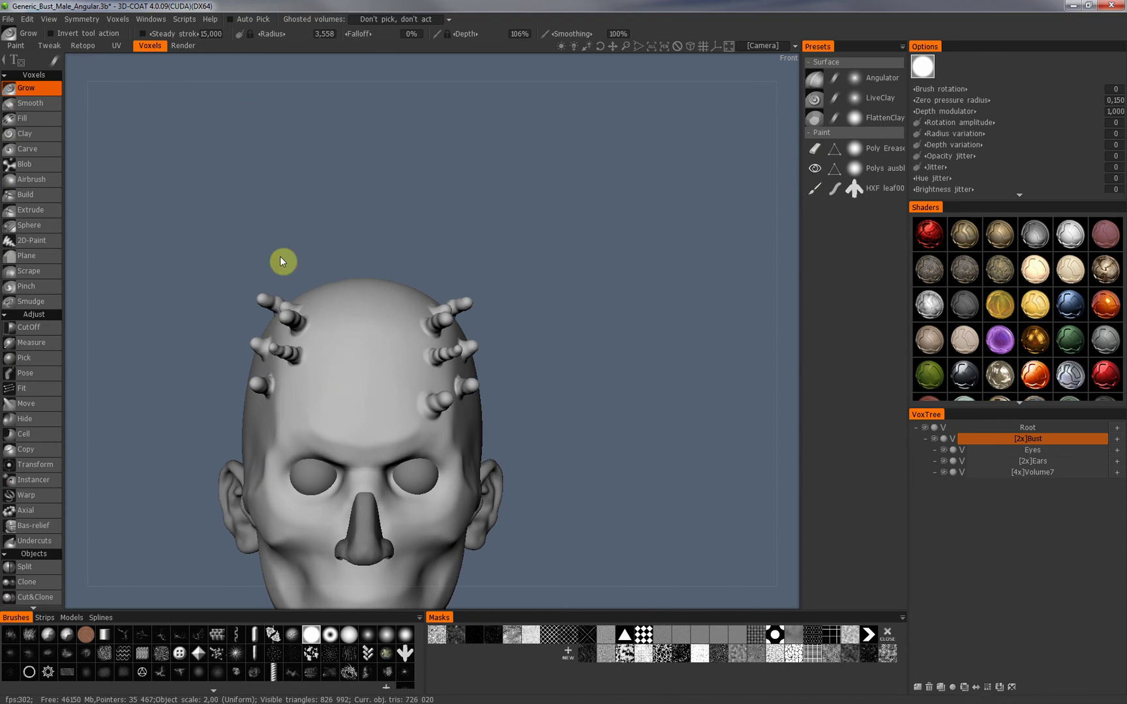
{"action": "key", "text": "s"}
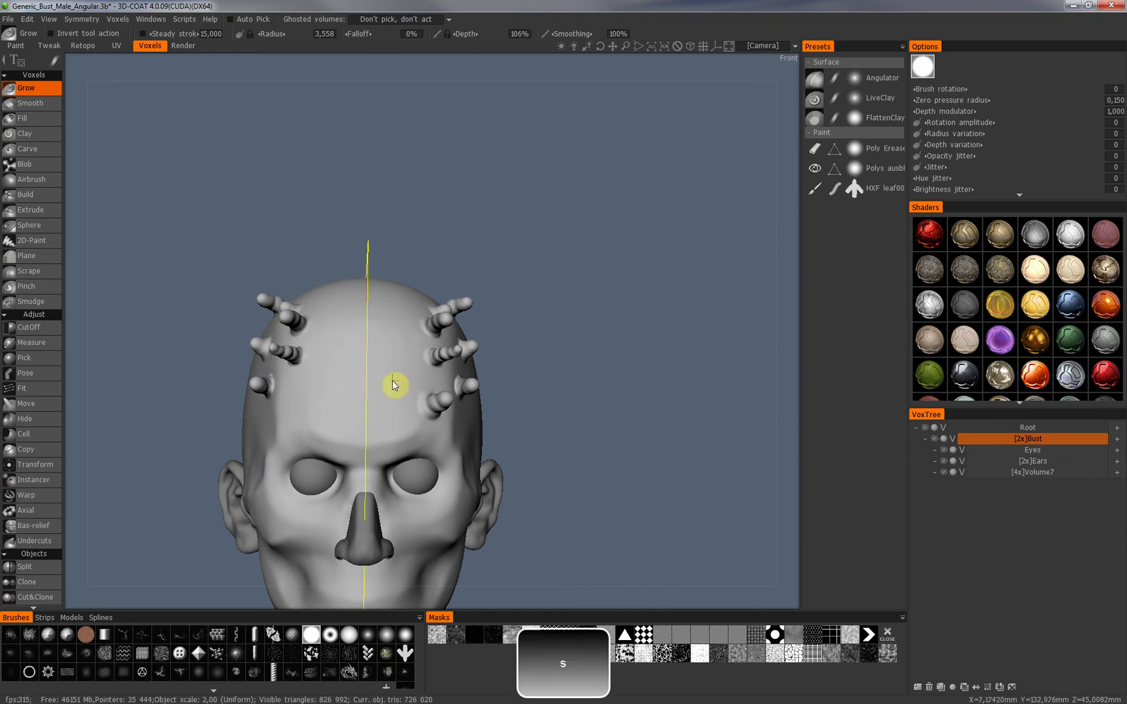
{"action": "middle_click_drag", "start_coordinate": [395, 382], "coordinate": [370, 344]}
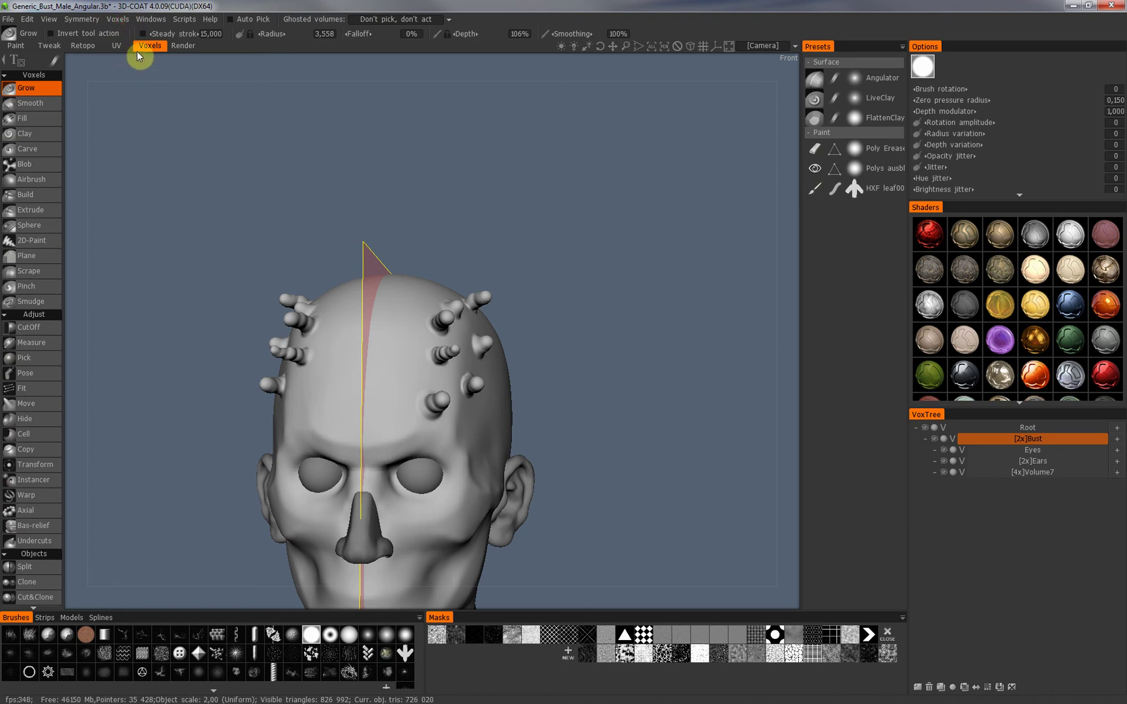
{"action": "left_click", "coordinate": [117, 19]}
{"action": "left_click", "coordinate": [281, 291]}
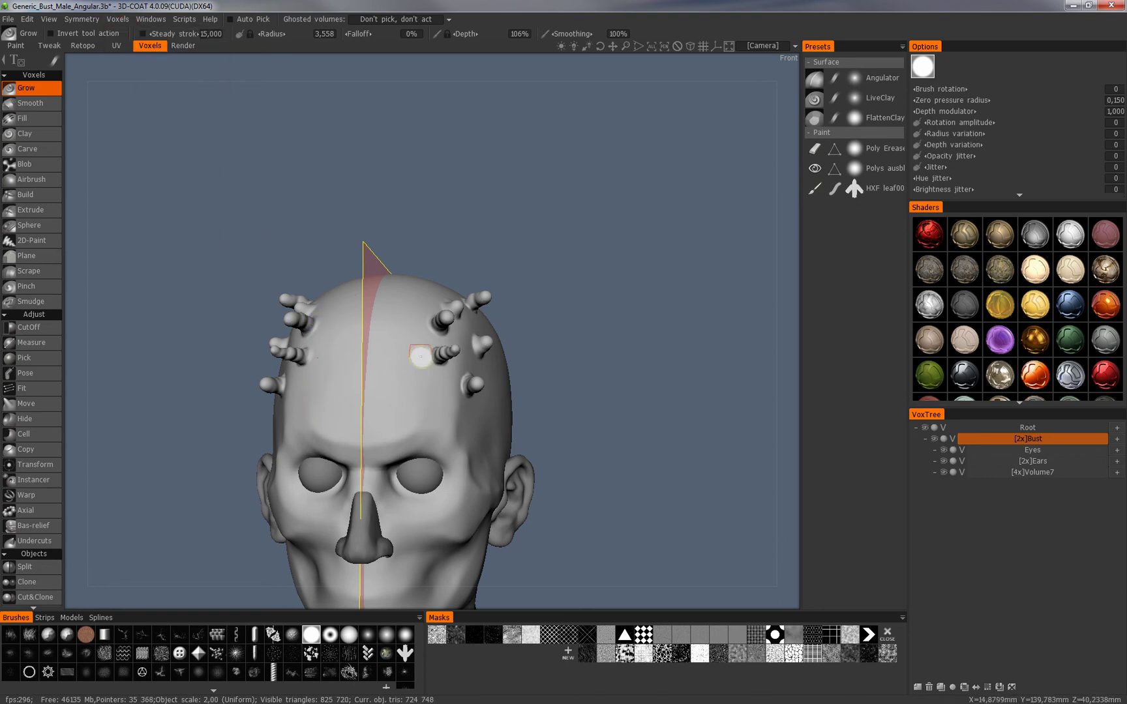
- Turn off symmetry and grow a single horn on the character's left forehead, above the outer brow
{"action": "middle_click_drag", "start_coordinate": [419, 407], "coordinate": [428, 314], "text": "alt"}
{"action": "right_click_drag", "start_coordinate": [428, 315], "coordinate": [393, 330], "text": "alt"}
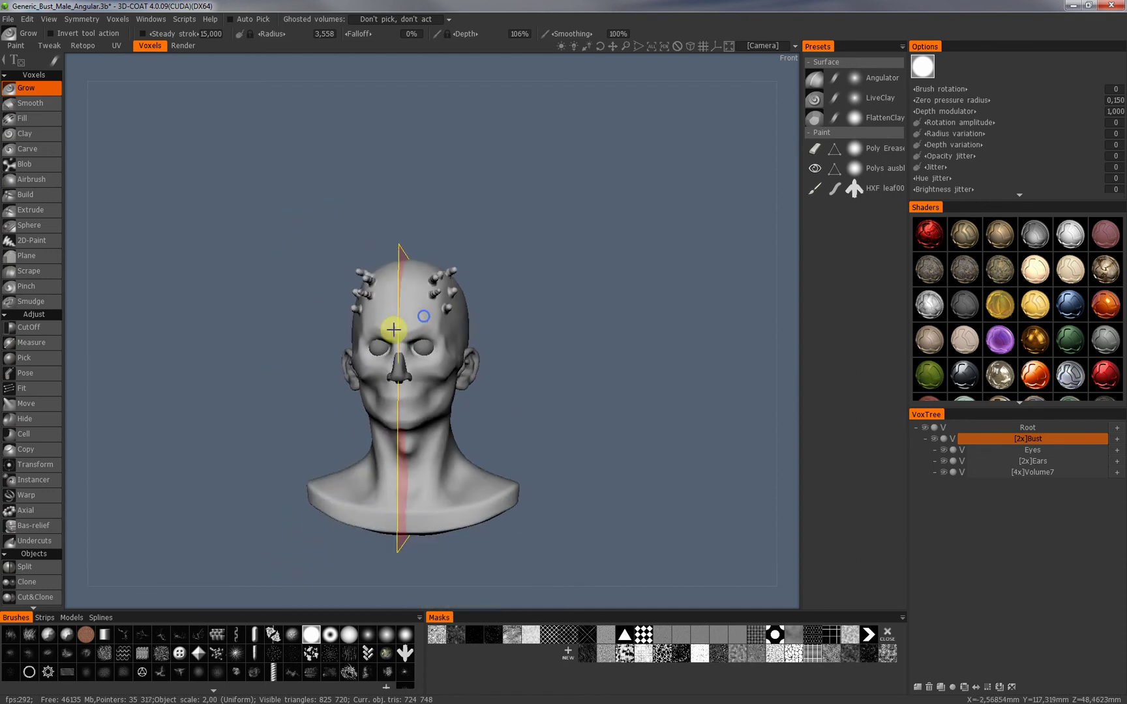
{"action": "mouse_move", "coordinate": [423, 325]}
{"action": "left_mouse_down", "text": "alt"}
{"action": "mouse_move", "coordinate": [307, 339]}
{"action": "mouse_move", "coordinate": [407, 329]}
{"action": "mouse_move", "coordinate": [415, 310]}
{"action": "left_mouse_up", "text": "alt"}
{"action": "right_click_drag", "start_coordinate": [415, 310], "coordinate": [423, 338], "text": "alt"}
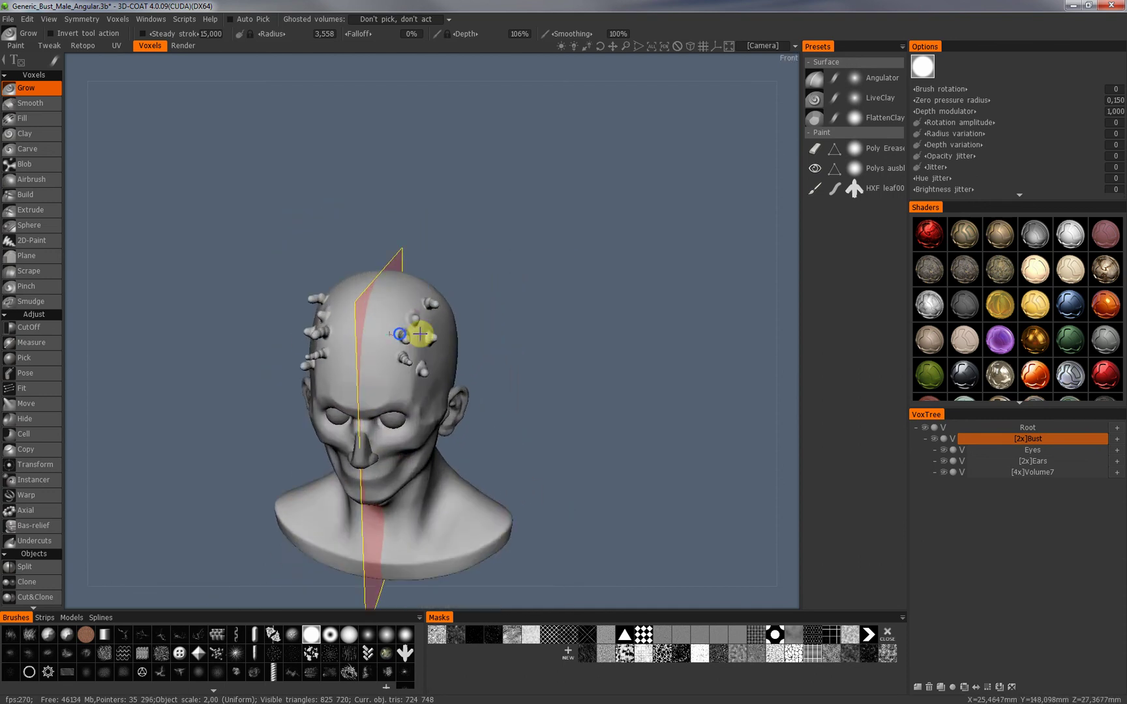
{"action": "left_click_drag", "start_coordinate": [422, 337], "coordinate": [377, 323], "text": "alt"}
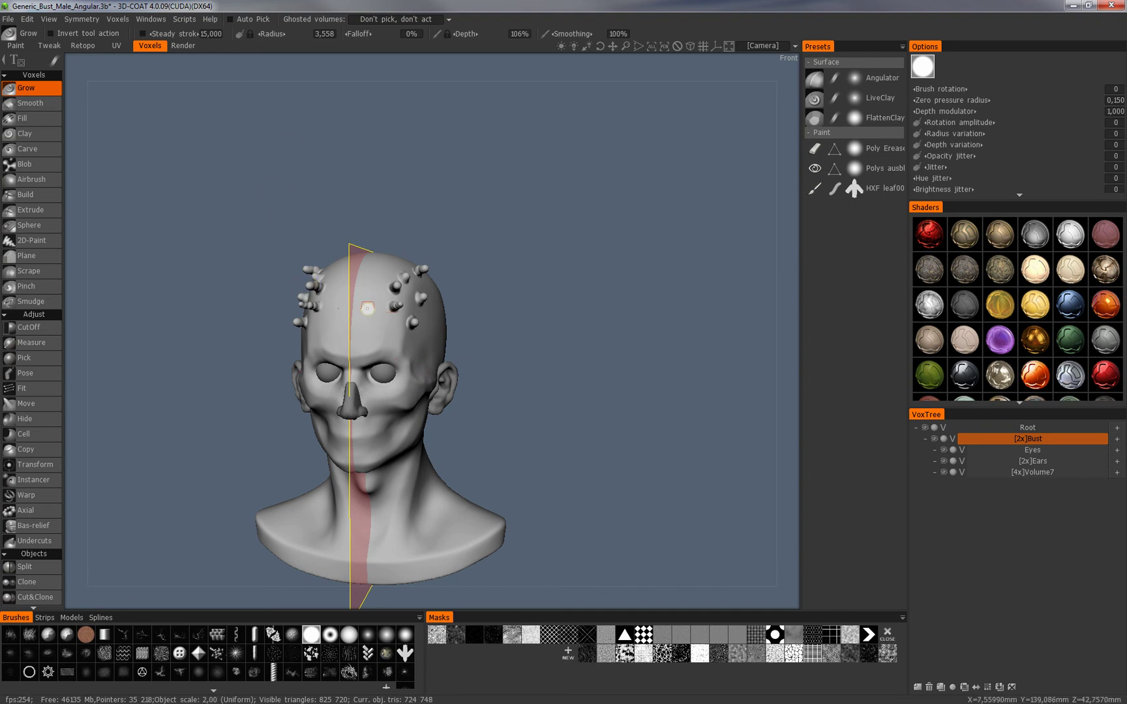
{"action": "key", "text": "s"}
{"action": "left_click", "coordinate": [392, 342]}
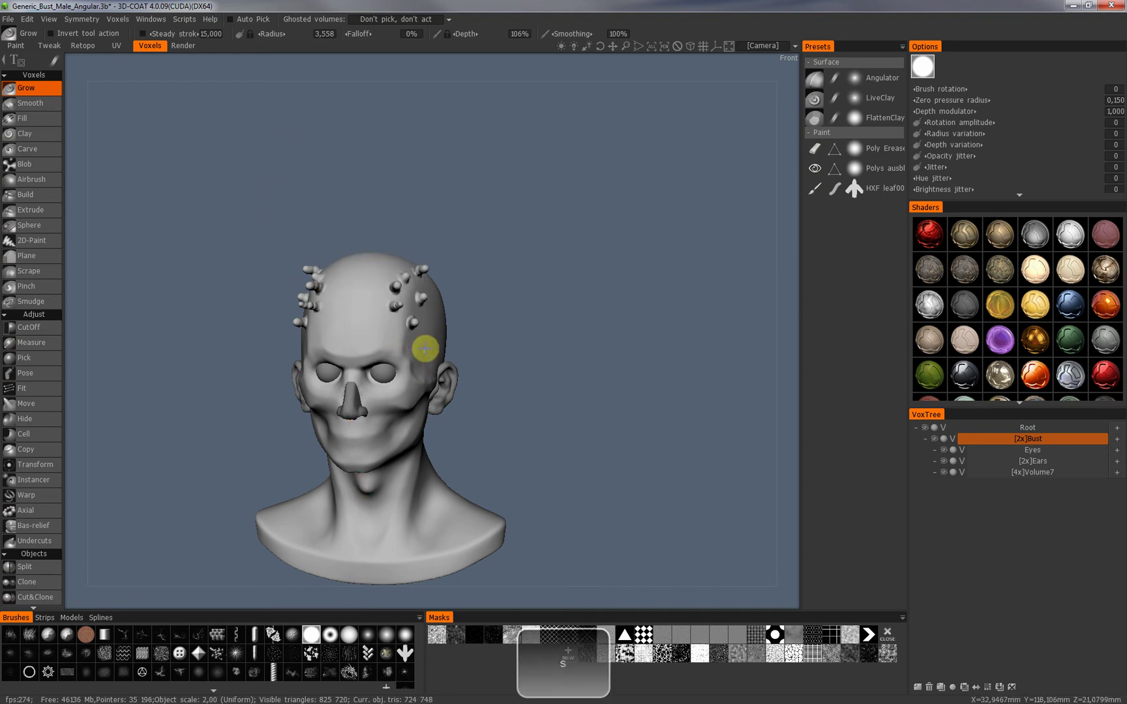
{"action": "left_click_drag", "start_coordinate": [407, 342], "coordinate": [423, 304], "text": "alt"}
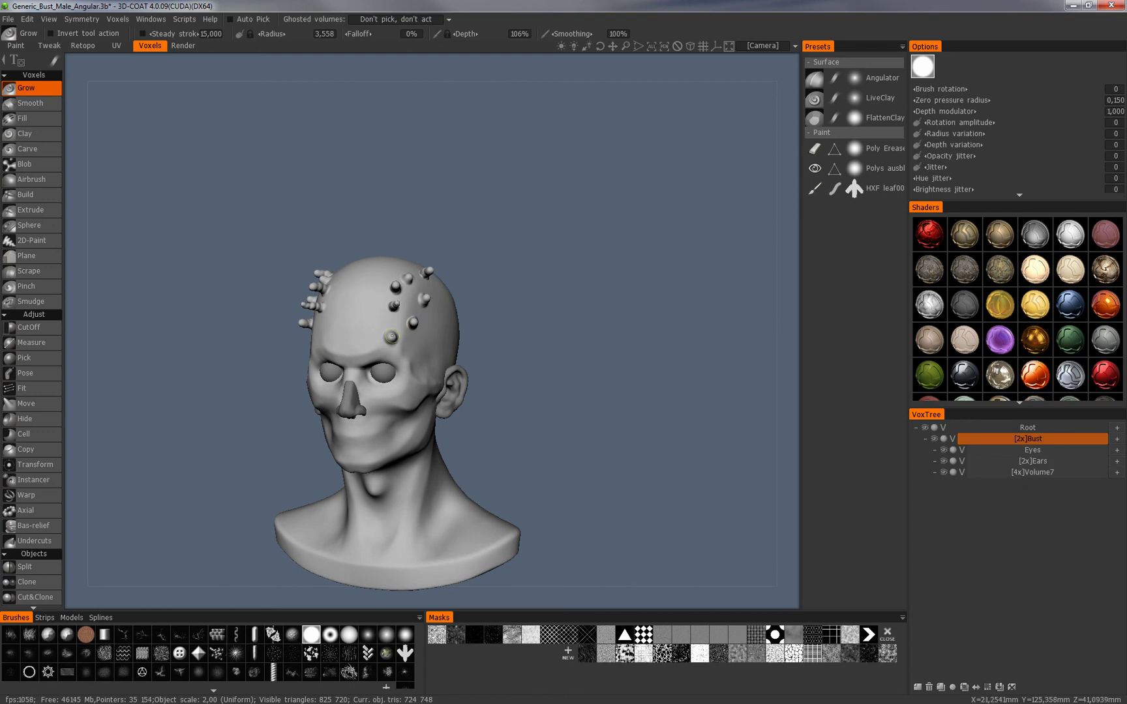
{"action": "left_click", "coordinate": [393, 335]}
- Set symmetry across the Z axis and mirror the front half of the bust, including the horns, to the back with Symm copy
{"action": "key", "text": "s"}
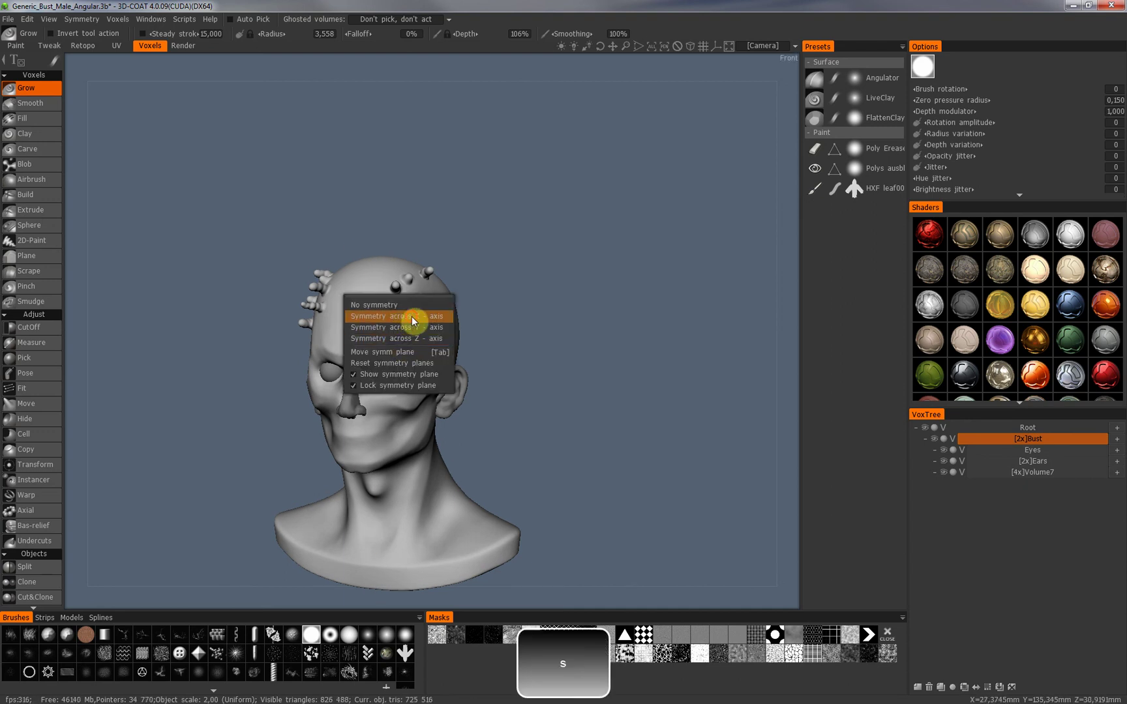
{"action": "left_click", "coordinate": [411, 316]}
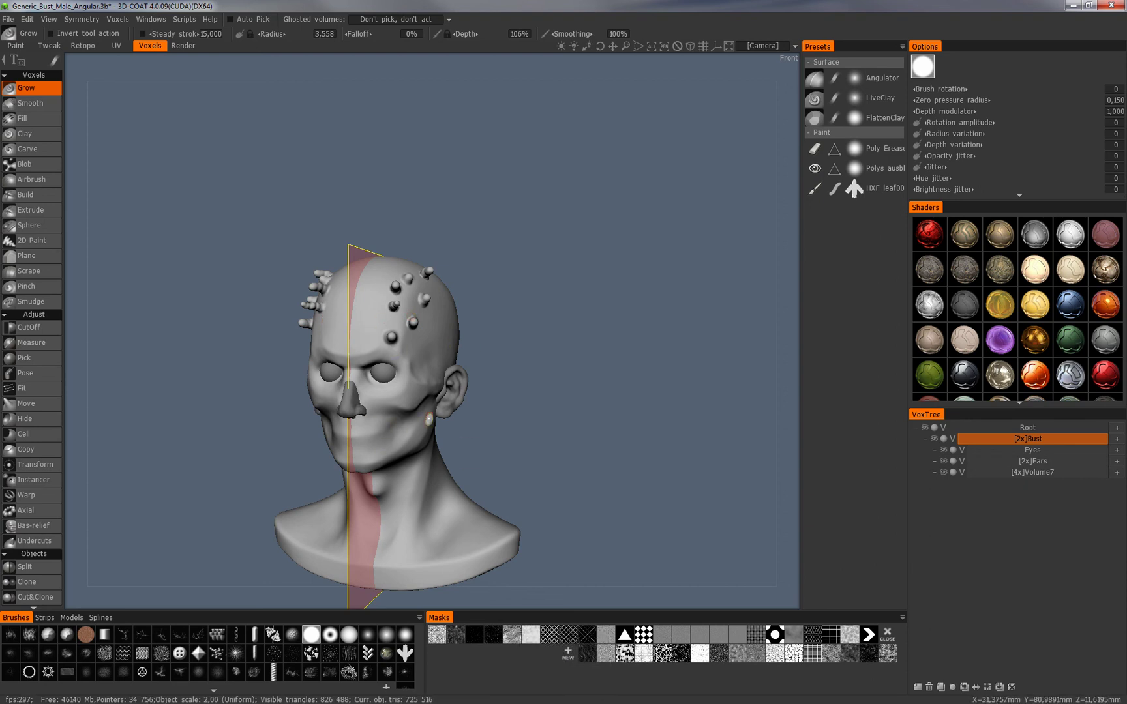
{"action": "key", "text": "s"}
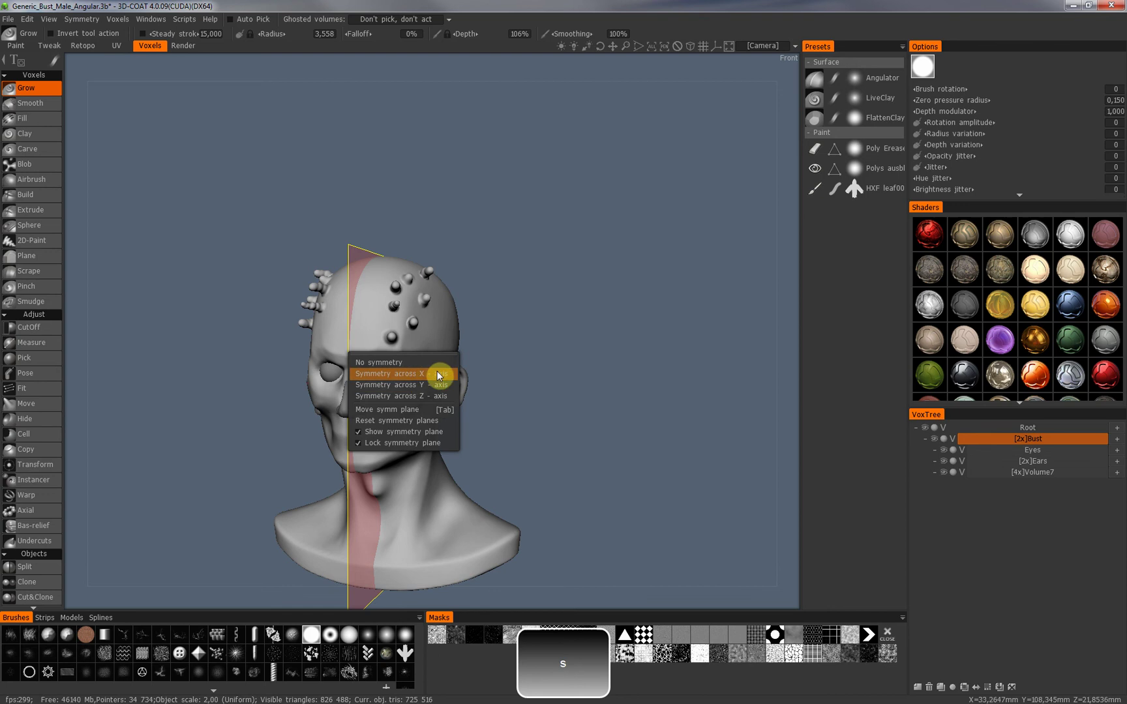
{"action": "left_click", "coordinate": [425, 397]}
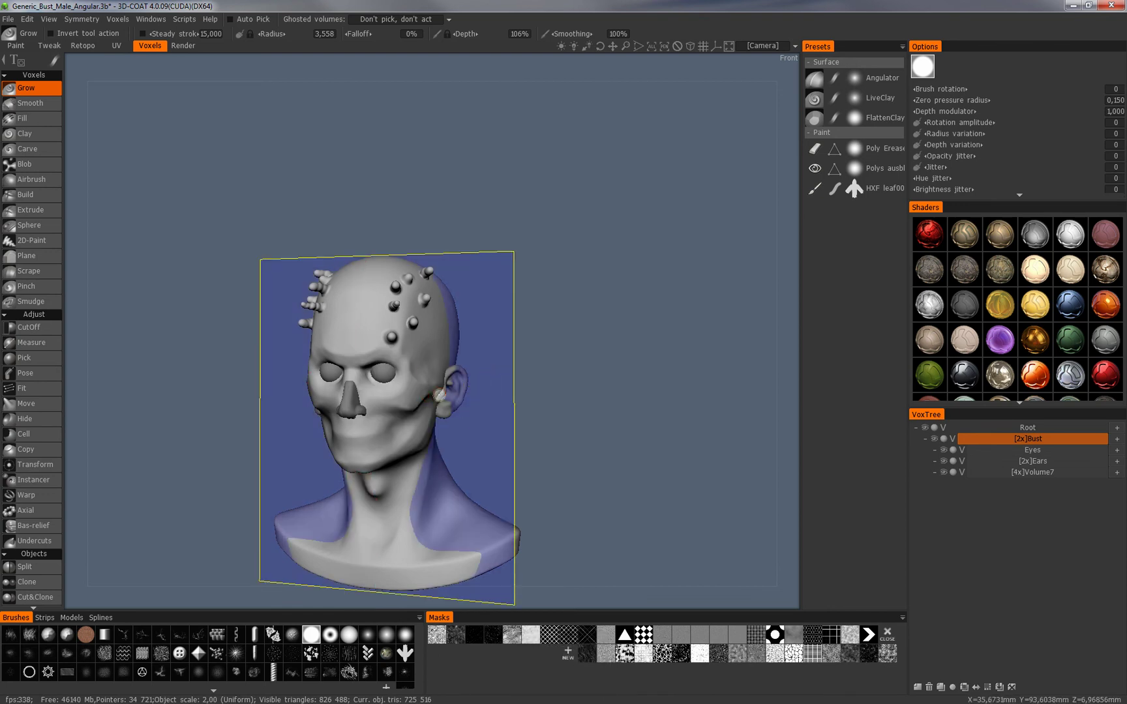
{"action": "left_click_drag", "start_coordinate": [497, 373], "coordinate": [279, 379]}
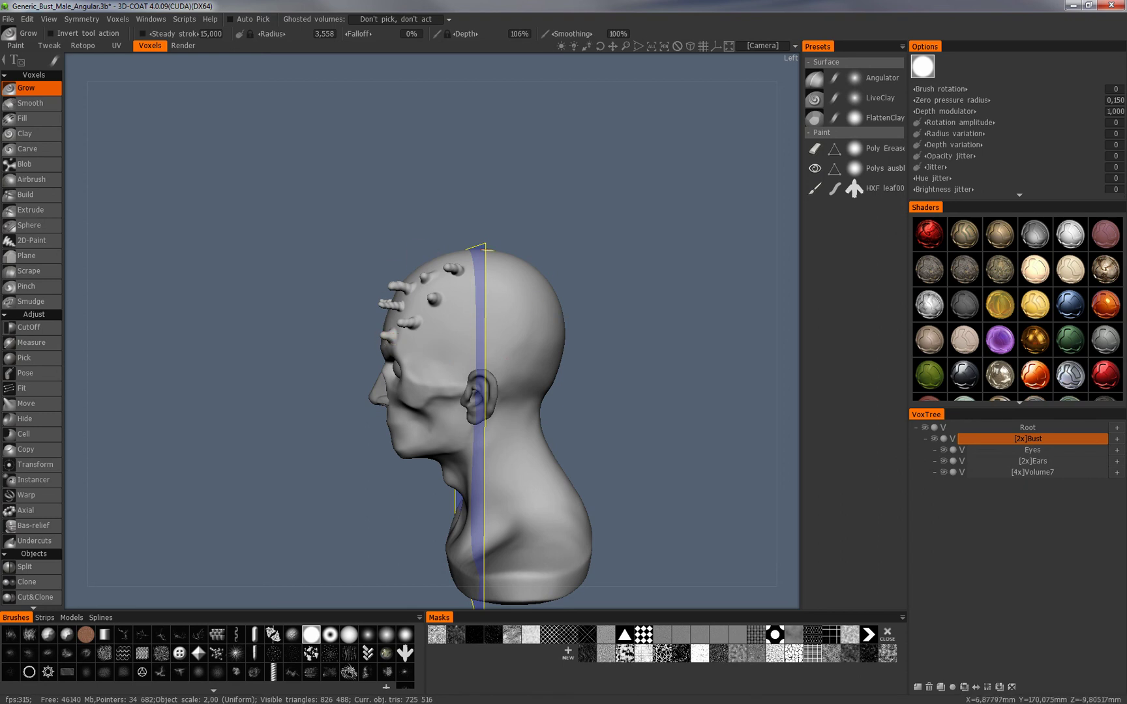
{"action": "left_click", "coordinate": [132, 21]}
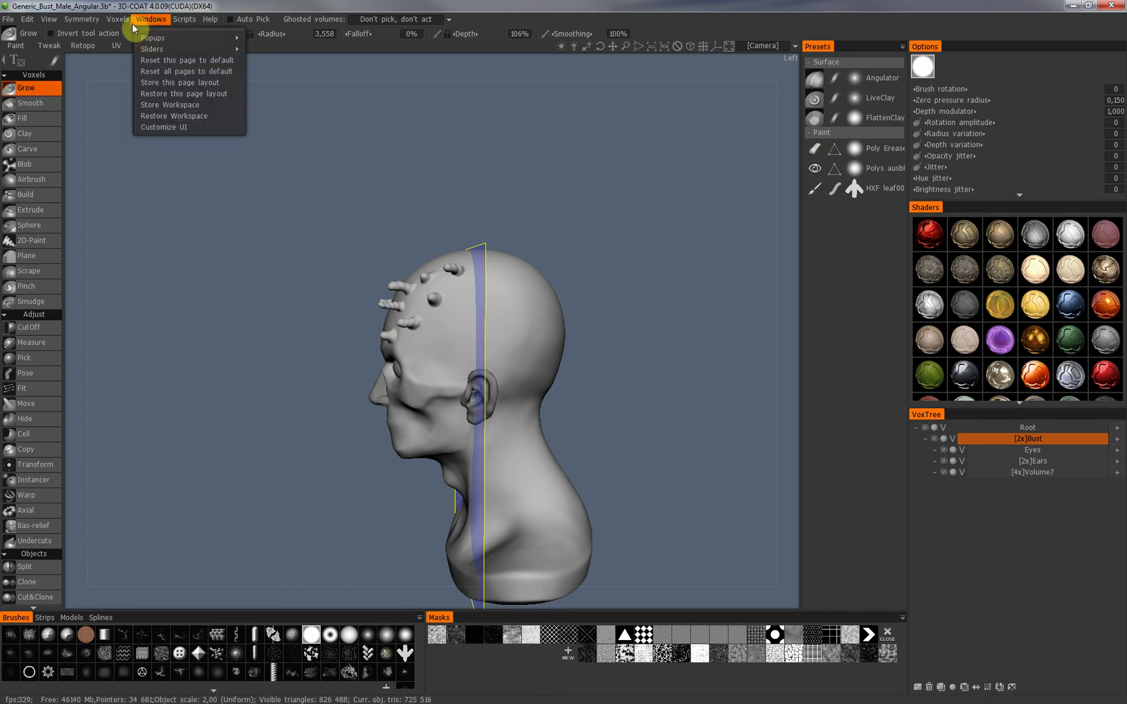
{"action": "left_click", "coordinate": [120, 20]}
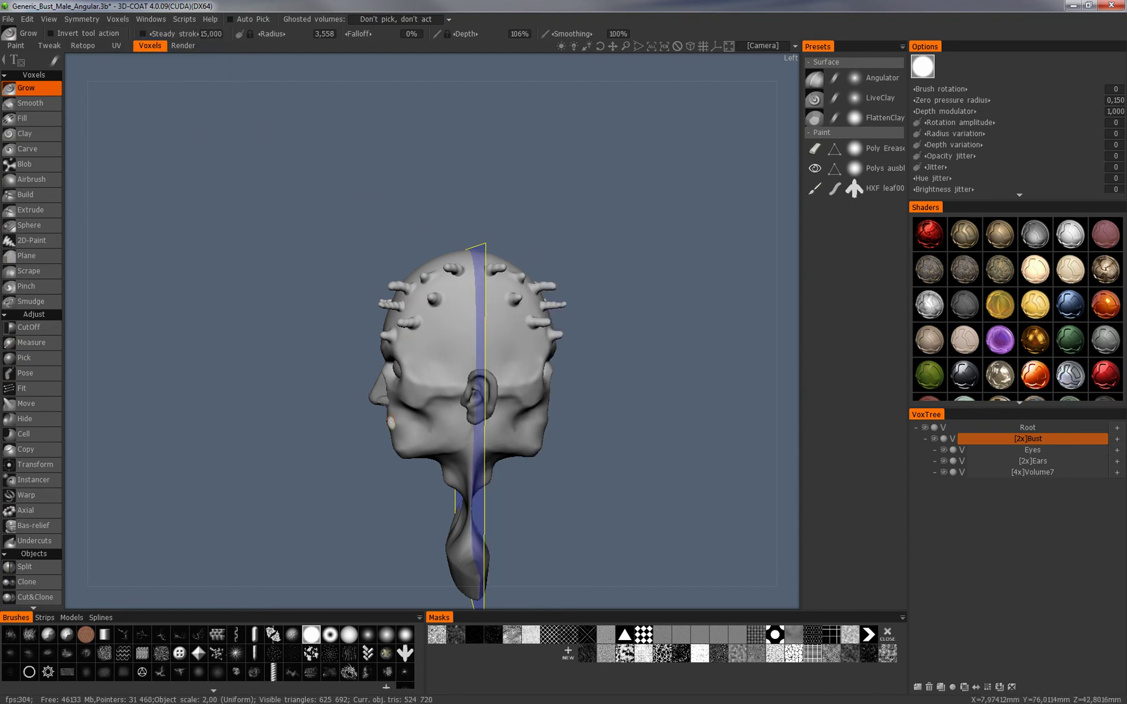
- Examine the front-to-back mirrored bust from both sides, from the front and close up around the horns
{"action": "right_click_drag", "start_coordinate": [468, 335], "coordinate": [342, 319]}
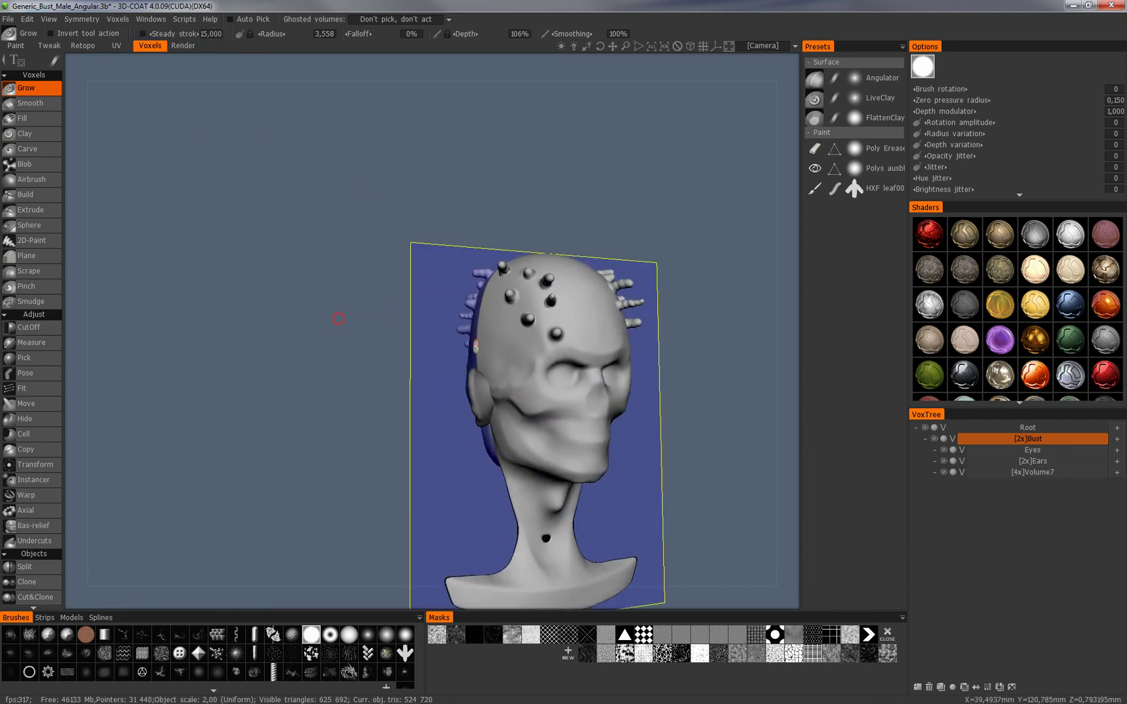
{"action": "left_click_drag", "start_coordinate": [470, 318], "coordinate": [615, 334]}
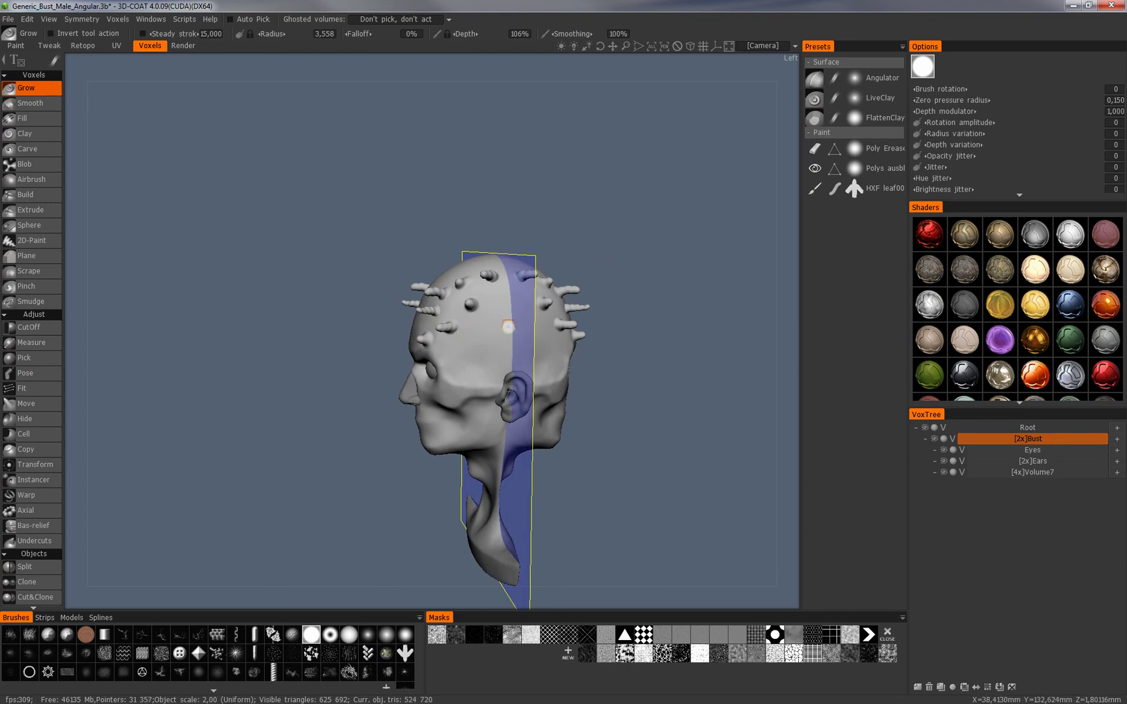
{"action": "right_click_drag", "start_coordinate": [508, 327], "coordinate": [517, 274]}
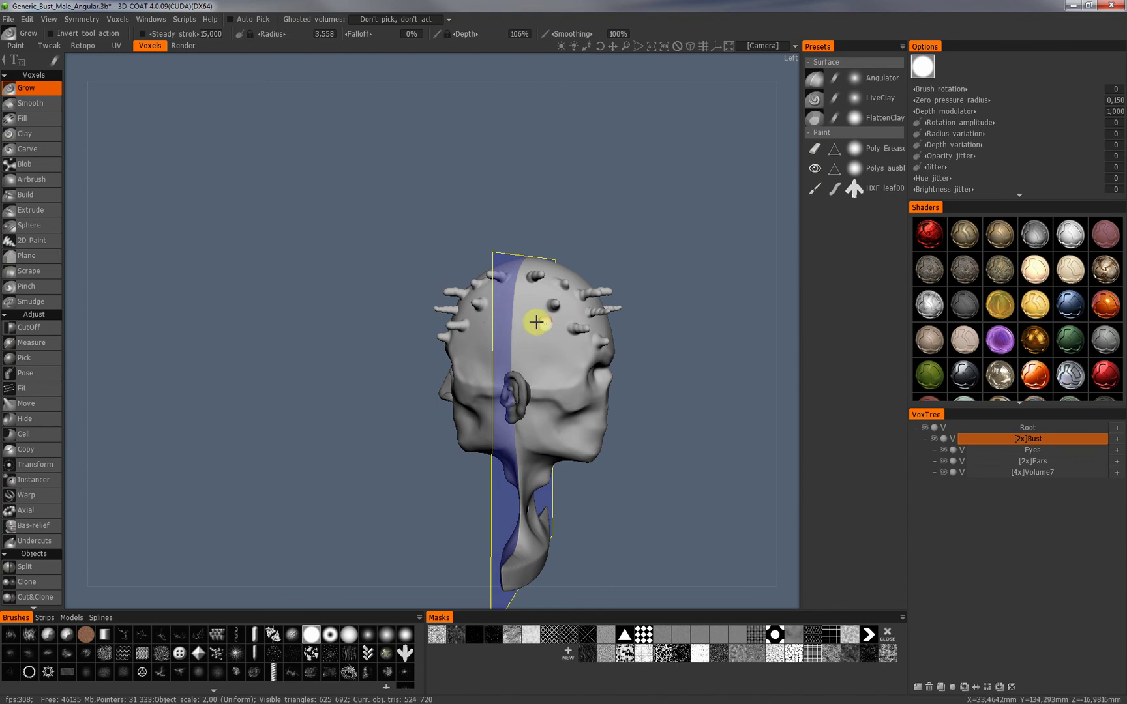
{"action": "right_click_drag", "start_coordinate": [538, 322], "coordinate": [382, 311]}
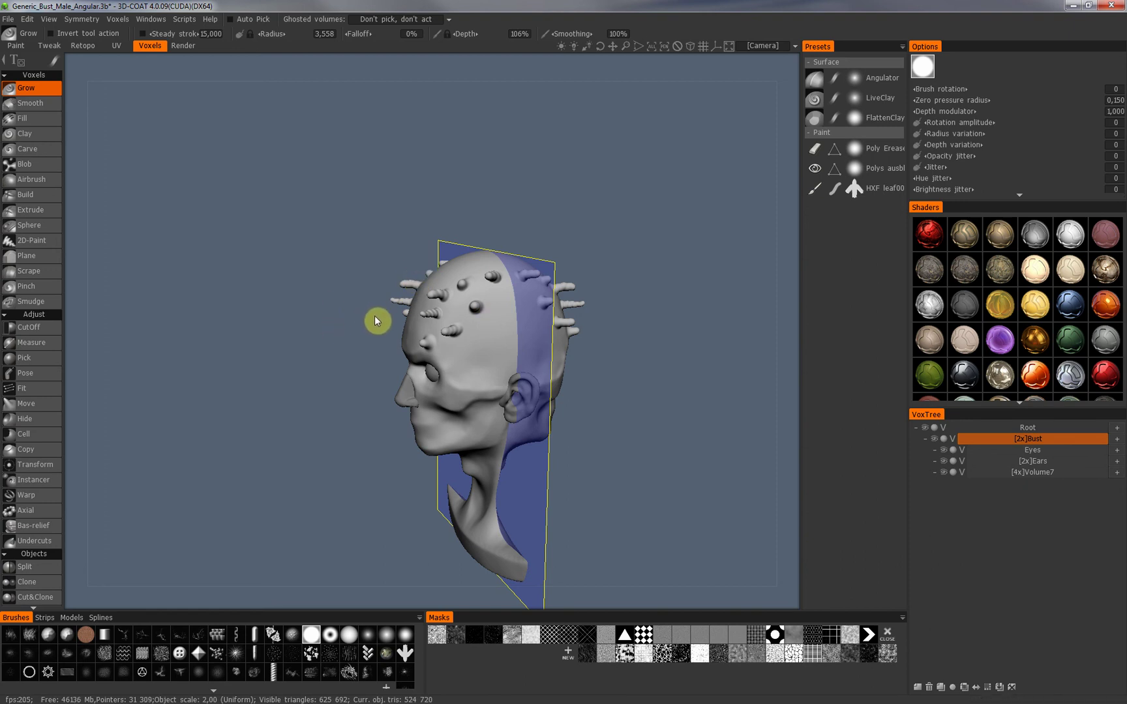
{"action": "left_click_drag", "start_coordinate": [461, 293], "coordinate": [594, 297], "text": "alt"}
{"action": "scroll", "coordinate": [522, 309], "scroll_direction": "up", "scroll_amount": 5}
{"action": "scroll", "coordinate": [401, 331], "scroll_direction": "down", "scroll_amount": 10}
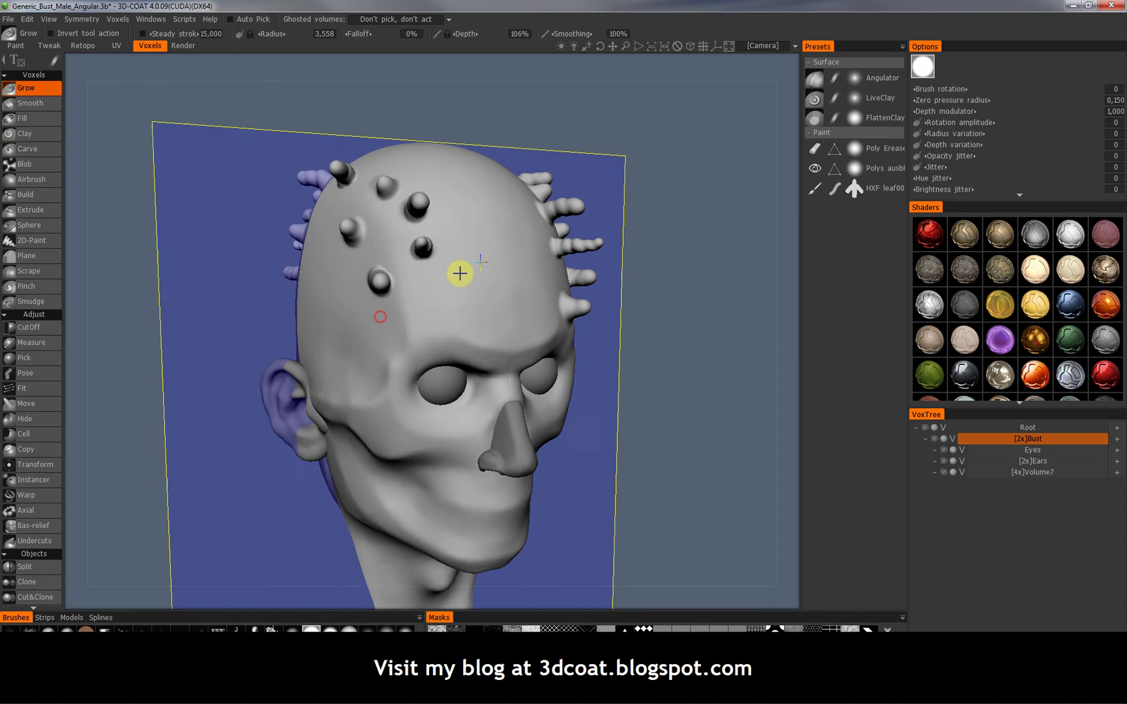